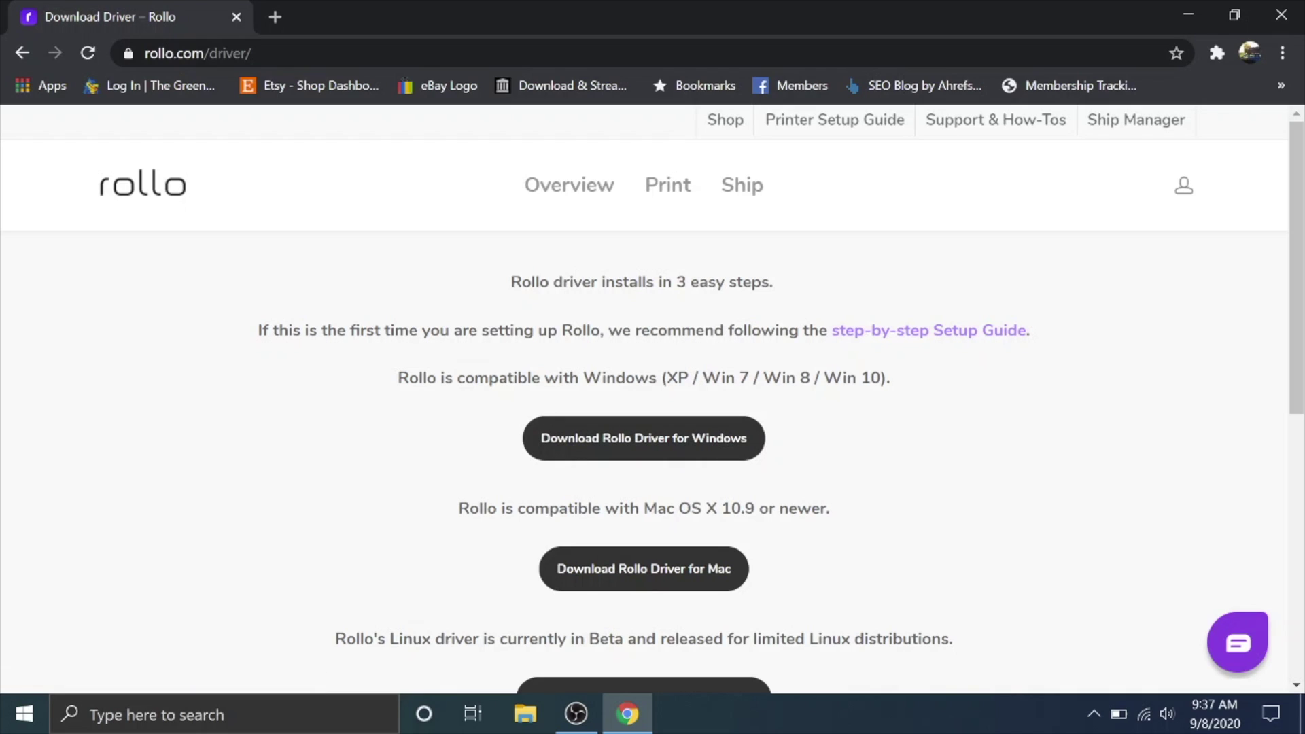
- Download Rollo-Windows-Latest.zip from rollo.com/driver and open it from the download shelf
click(595, 446)
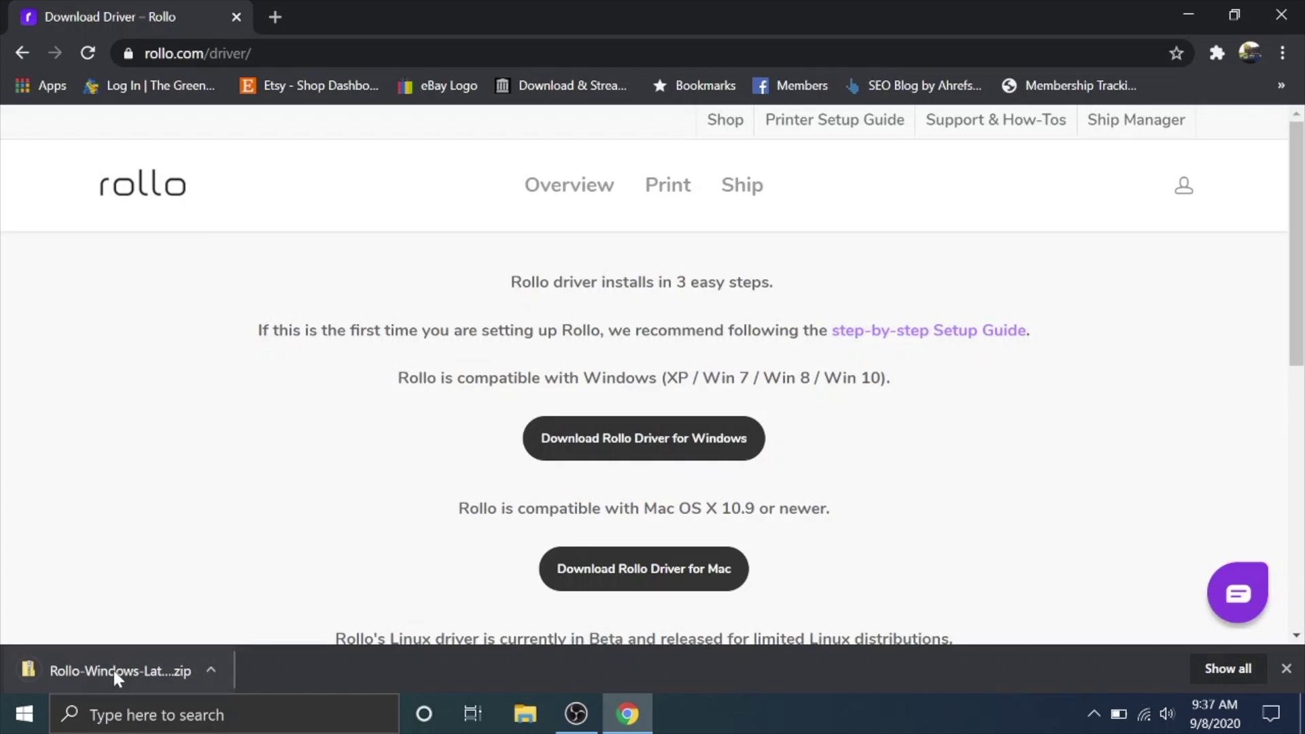
click(94, 663)
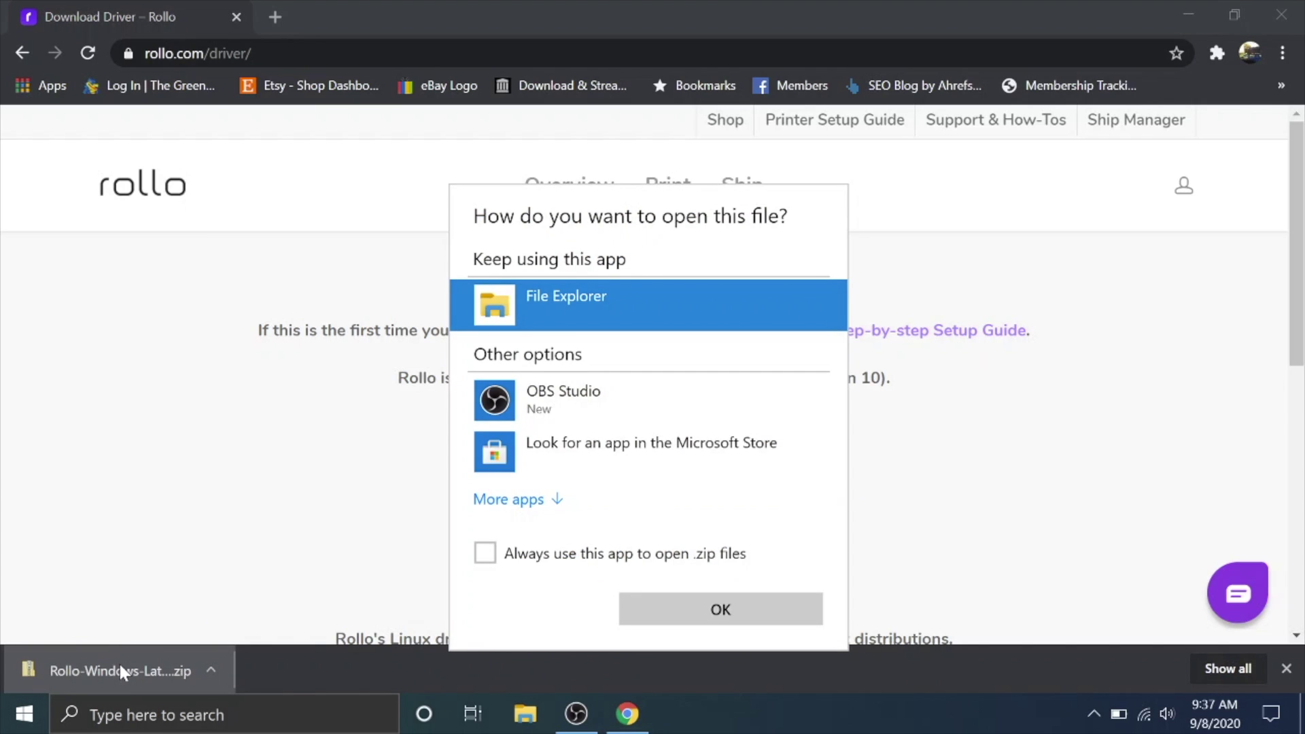
- Extract Rollo-Windows-Latest.zip into Downloads and open the extracted Rollo-Windows-Latest folder
double_click(573, 320)
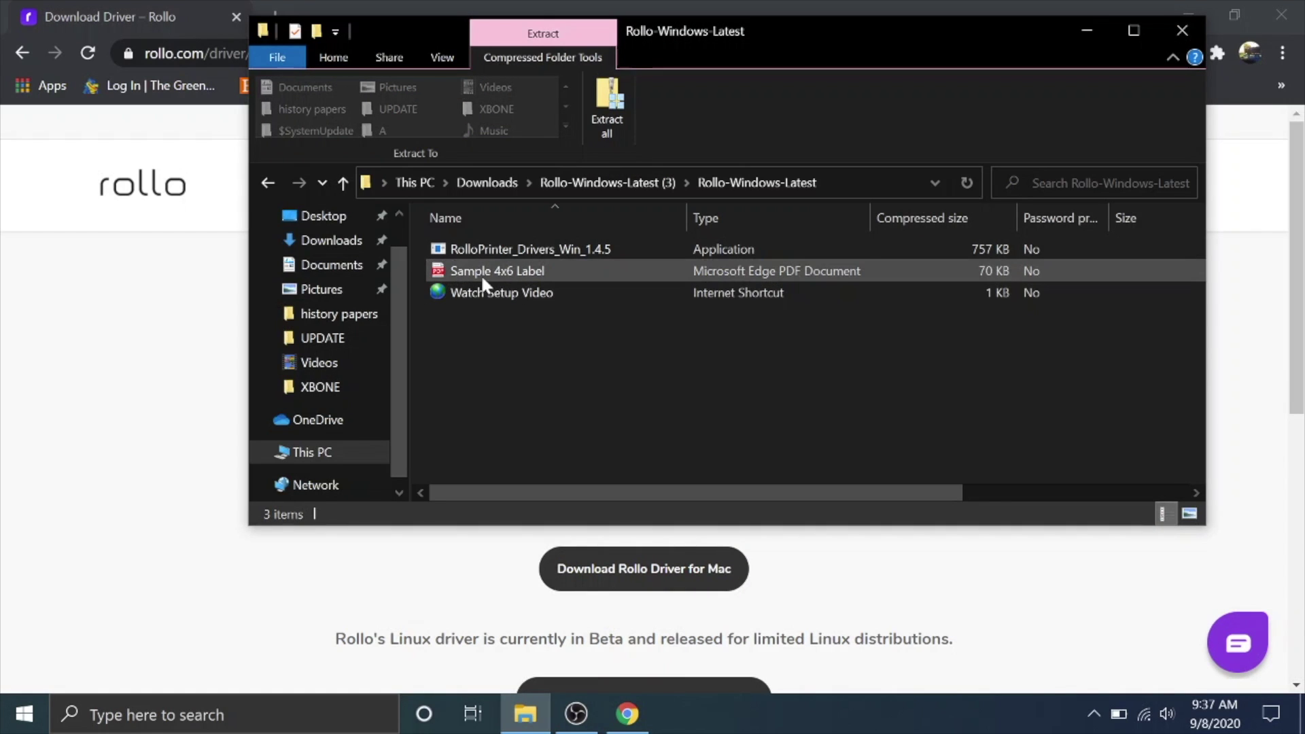
click(531, 250)
double_click(530, 249)
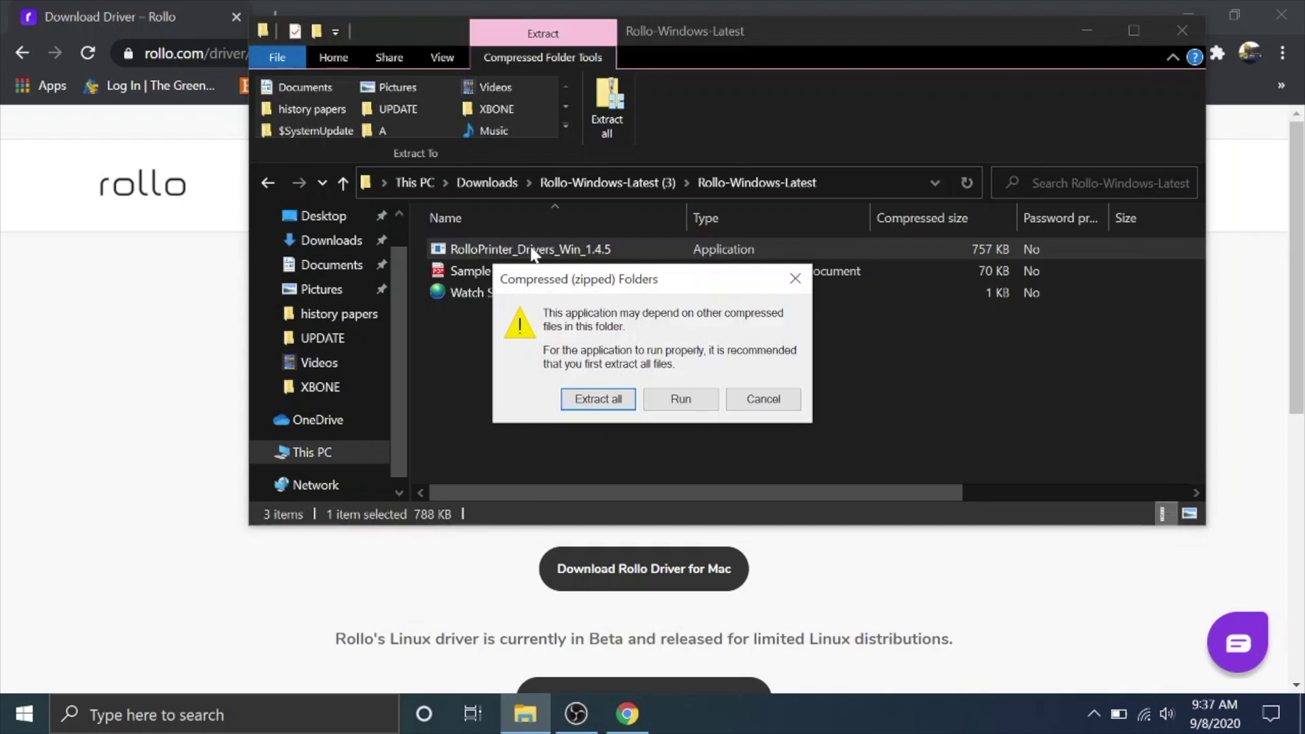
click(590, 400)
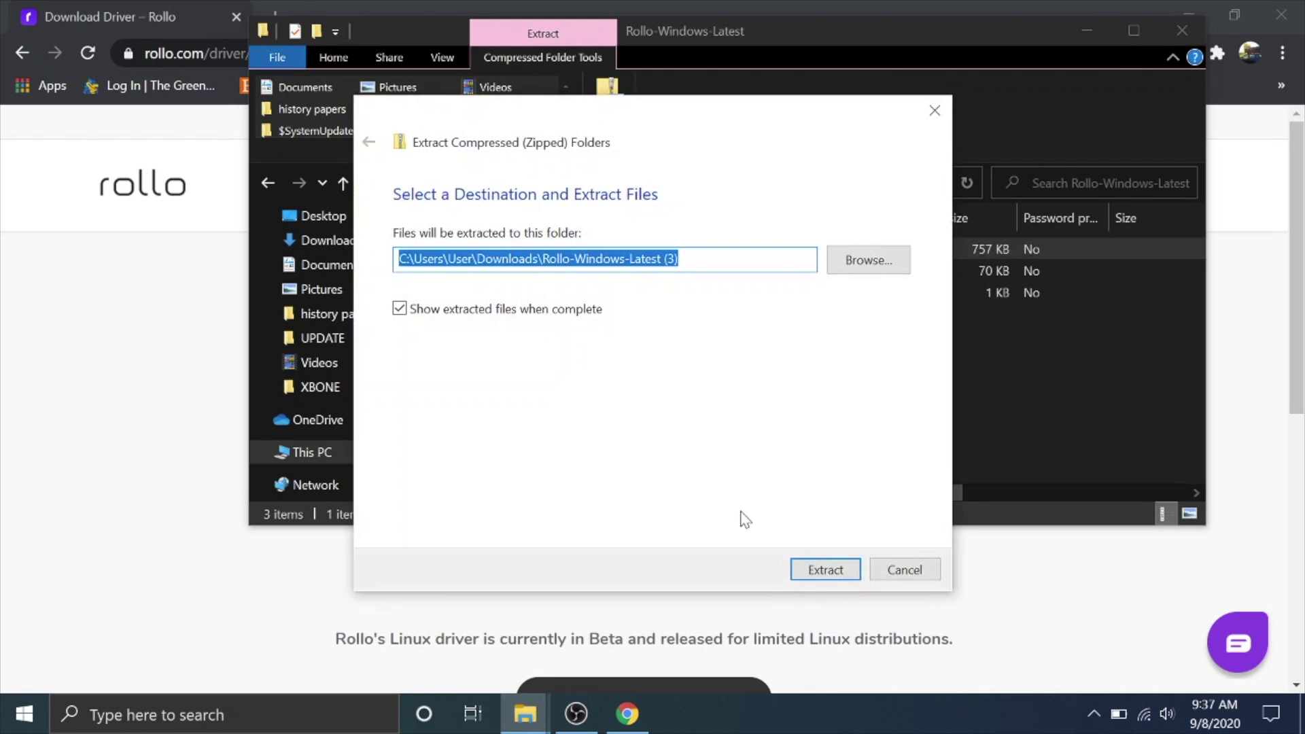
click(826, 569)
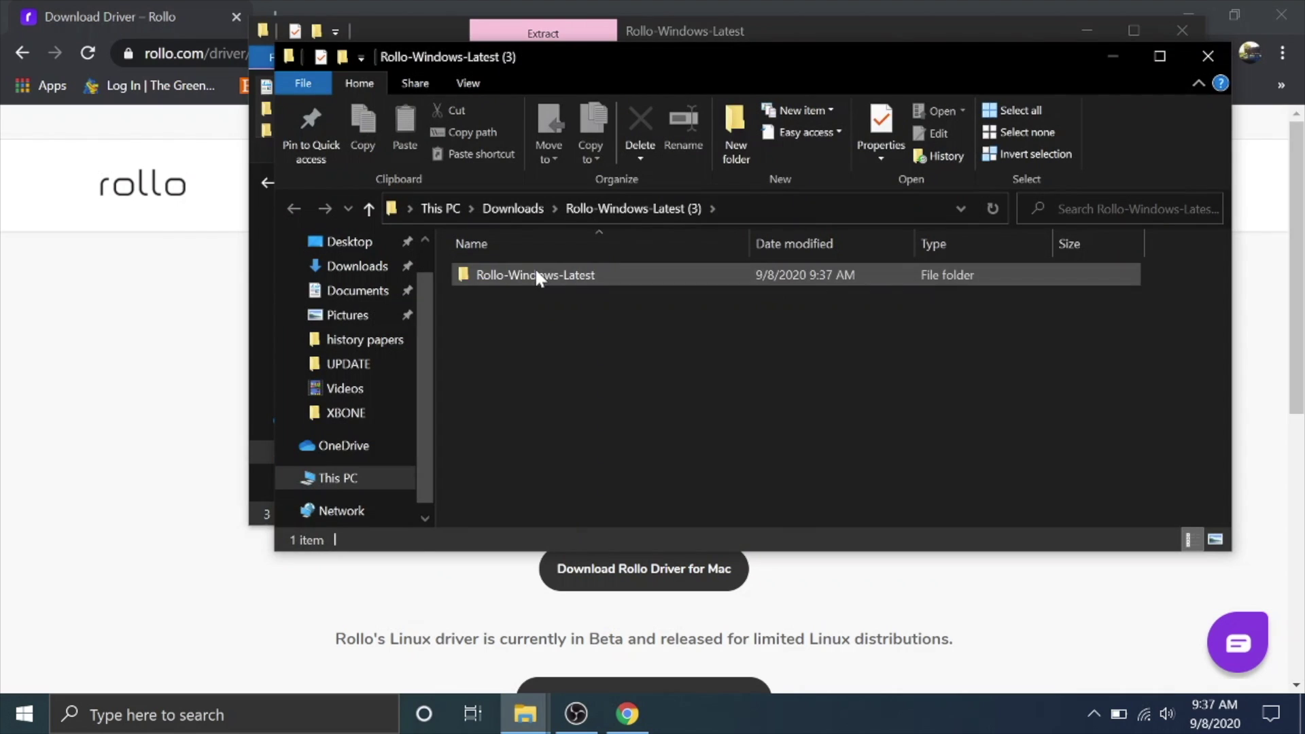
double_click(537, 276)
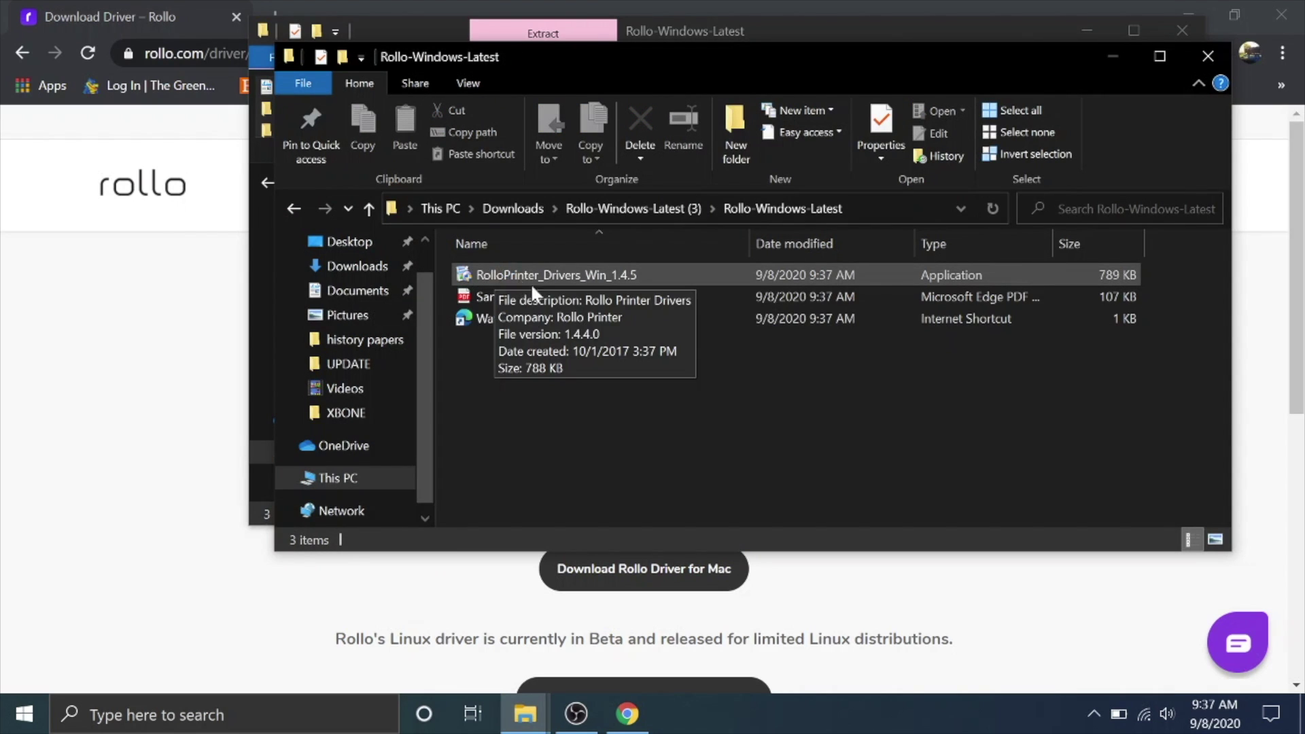
- Install RolloPrinter_Drivers_Win_1.4.5 to C:\Program Files (x86)\Rollo, completing the device driver wizard
double_click(514, 275)
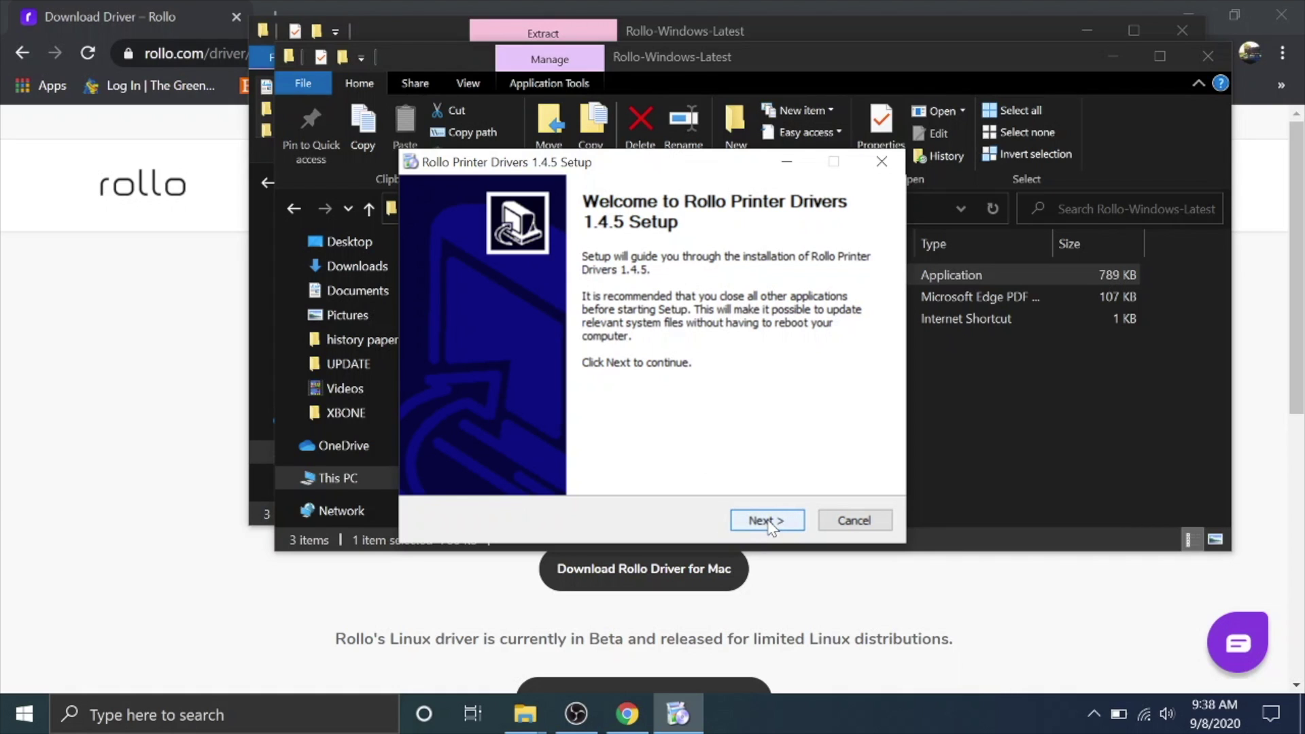
click(766, 521)
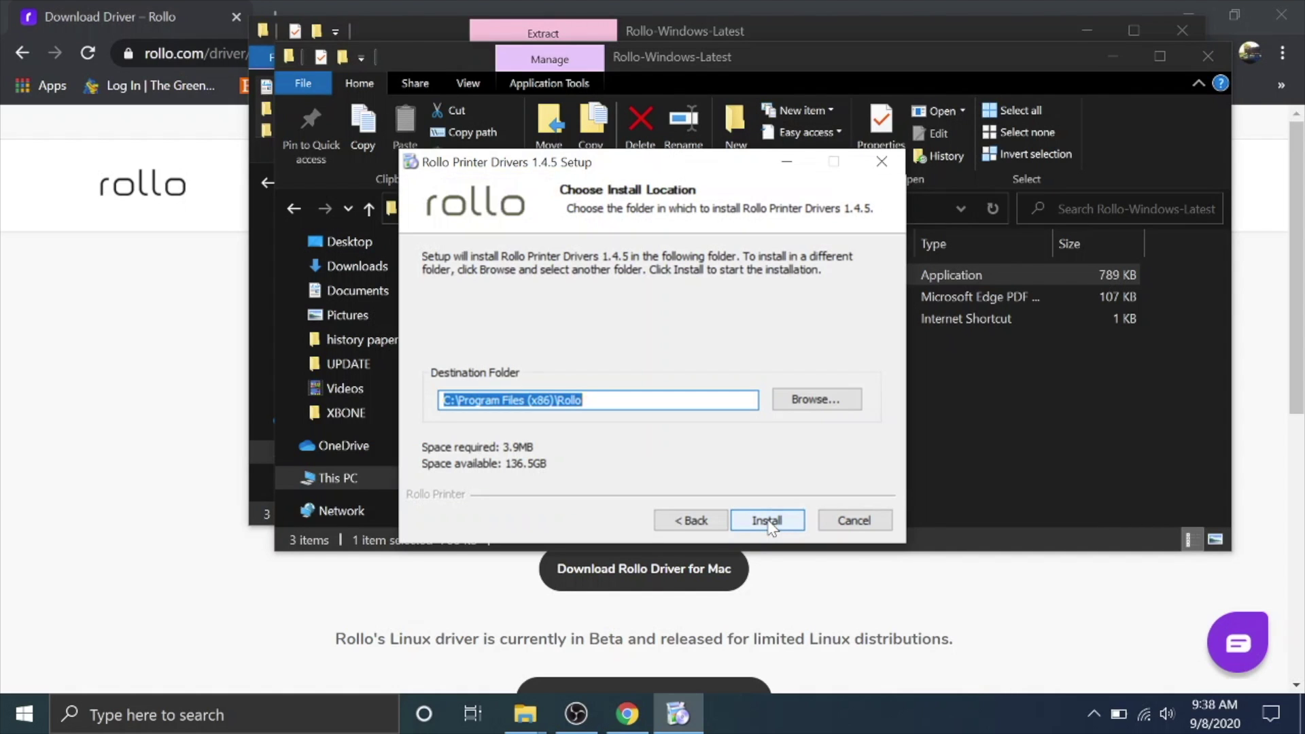
click(767, 520)
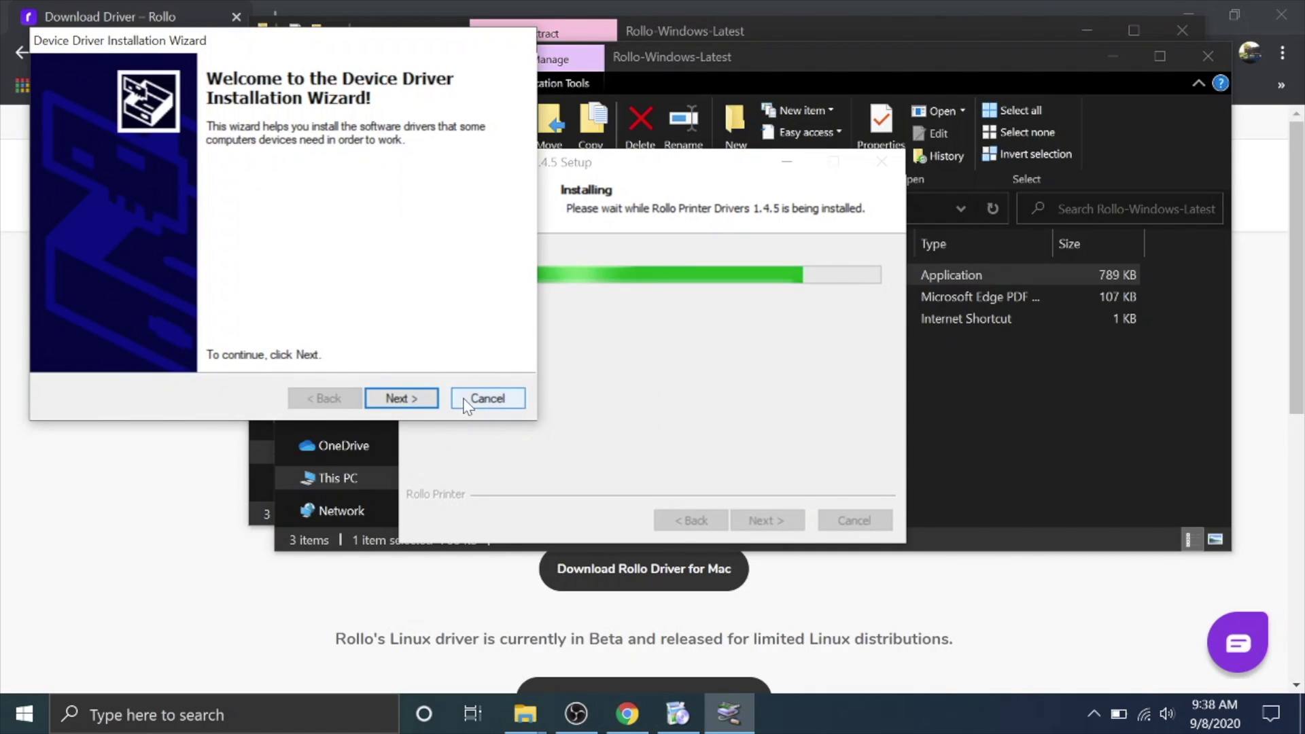
click(415, 400)
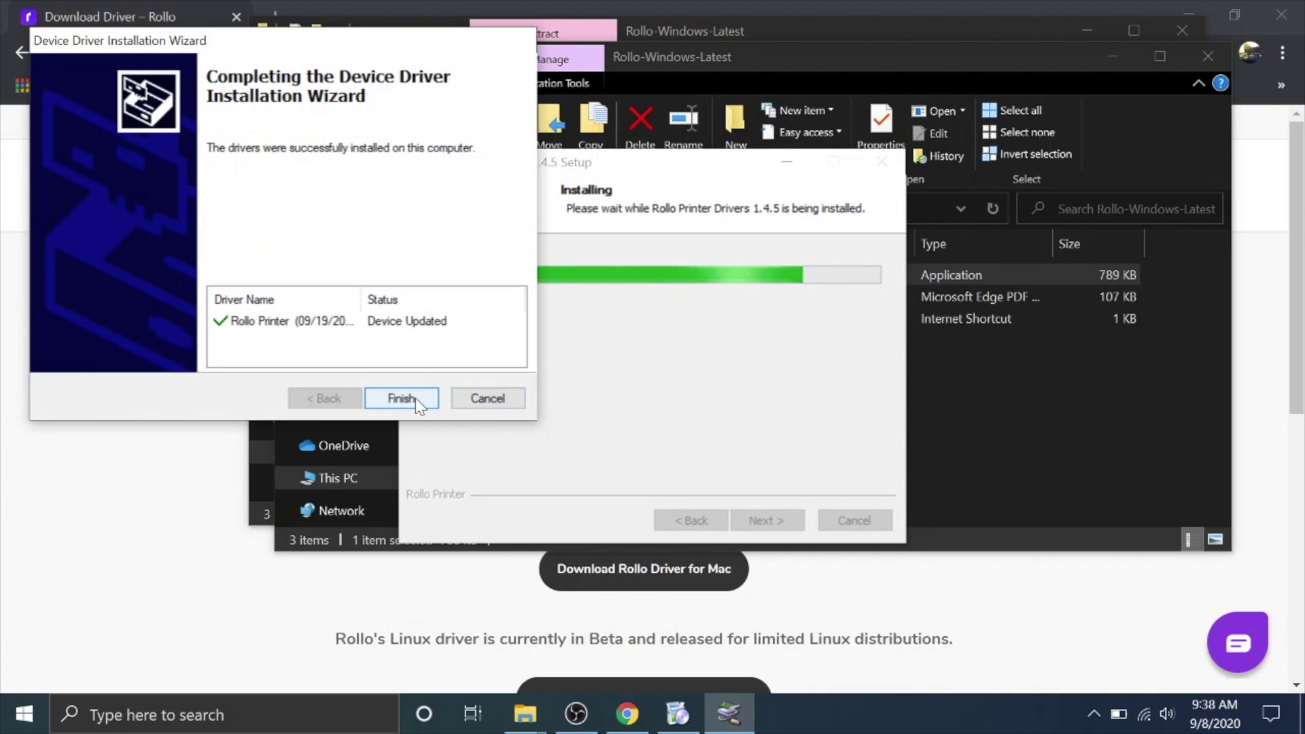
click(411, 398)
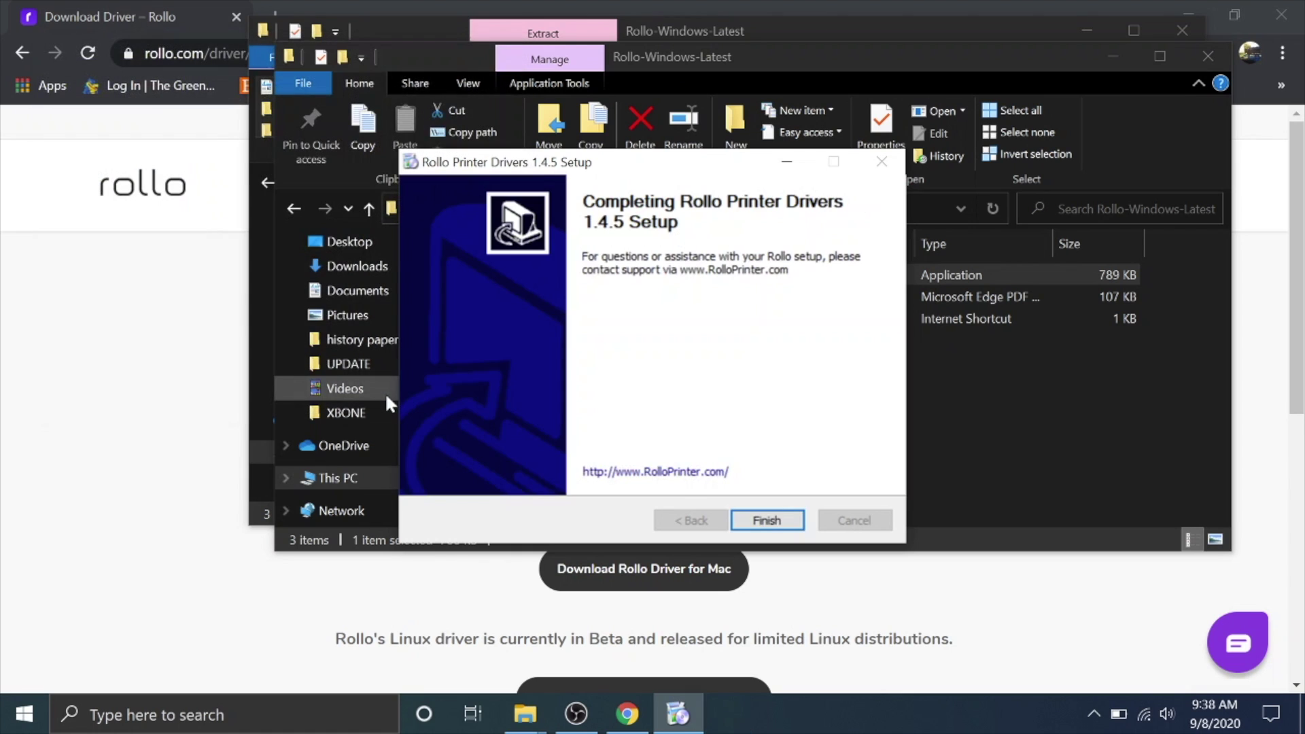
click(761, 522)
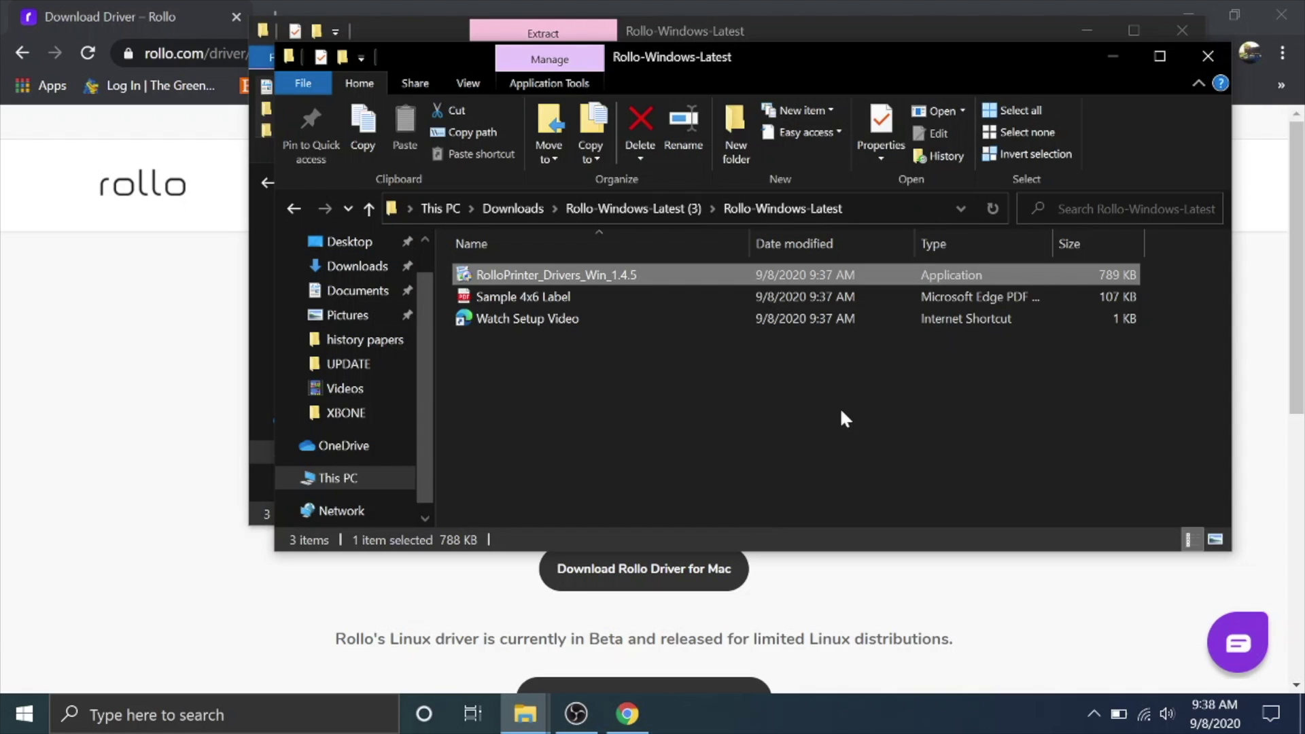
- Search 'printer' and open the Rollo Printer's management page in Printers & scanners
click(188, 713)
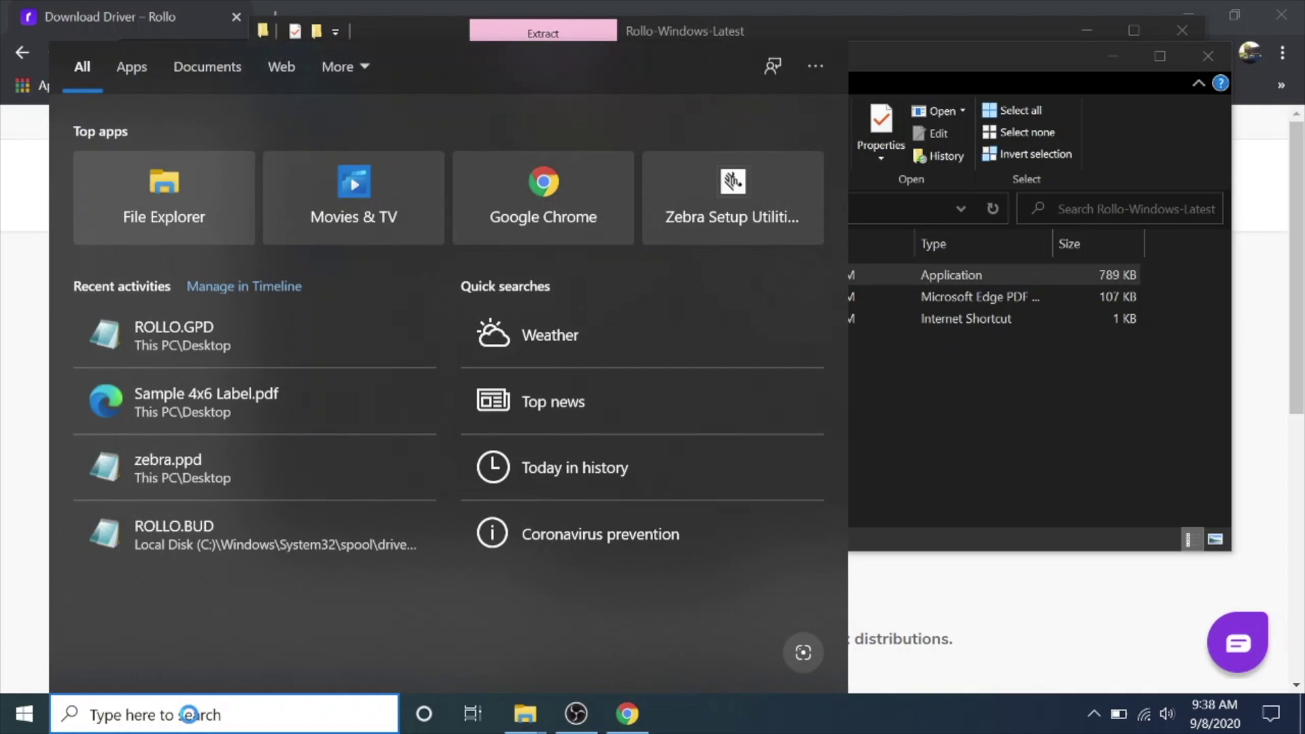
text(printer)
key(Return)
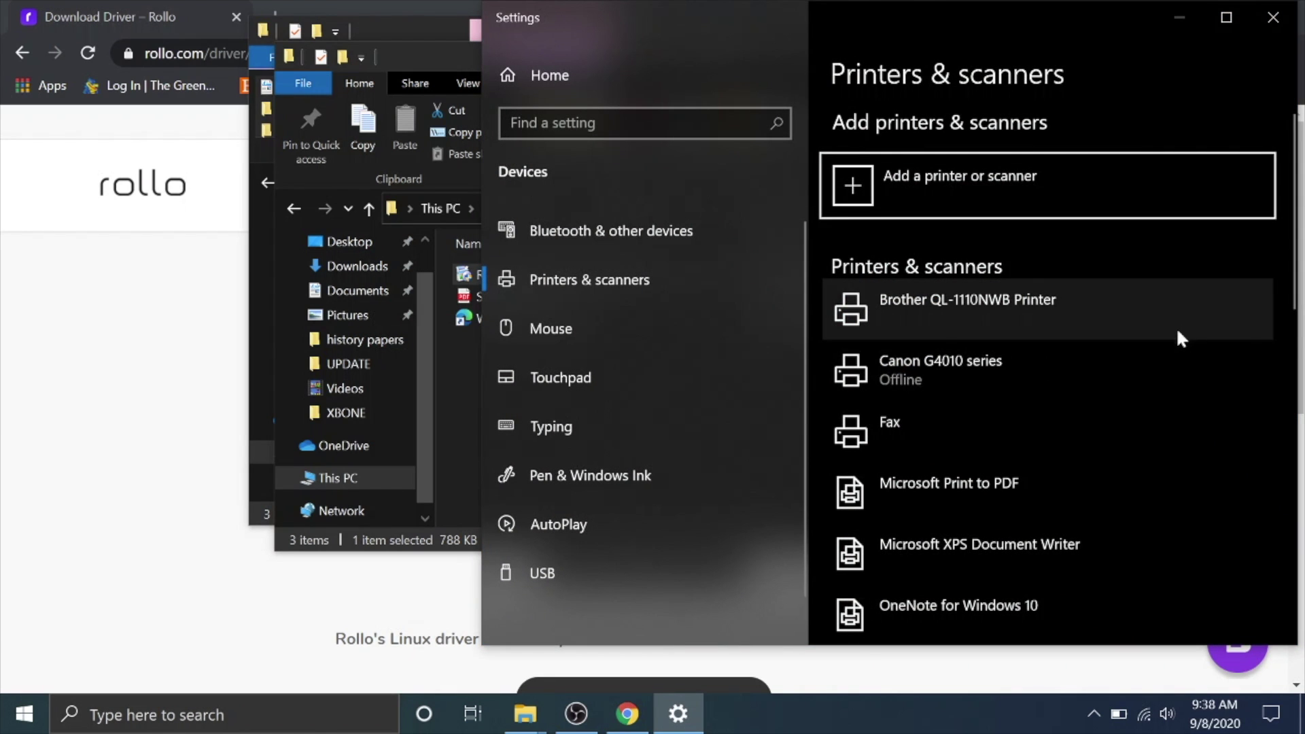
scroll(1242, 316, down, 5)
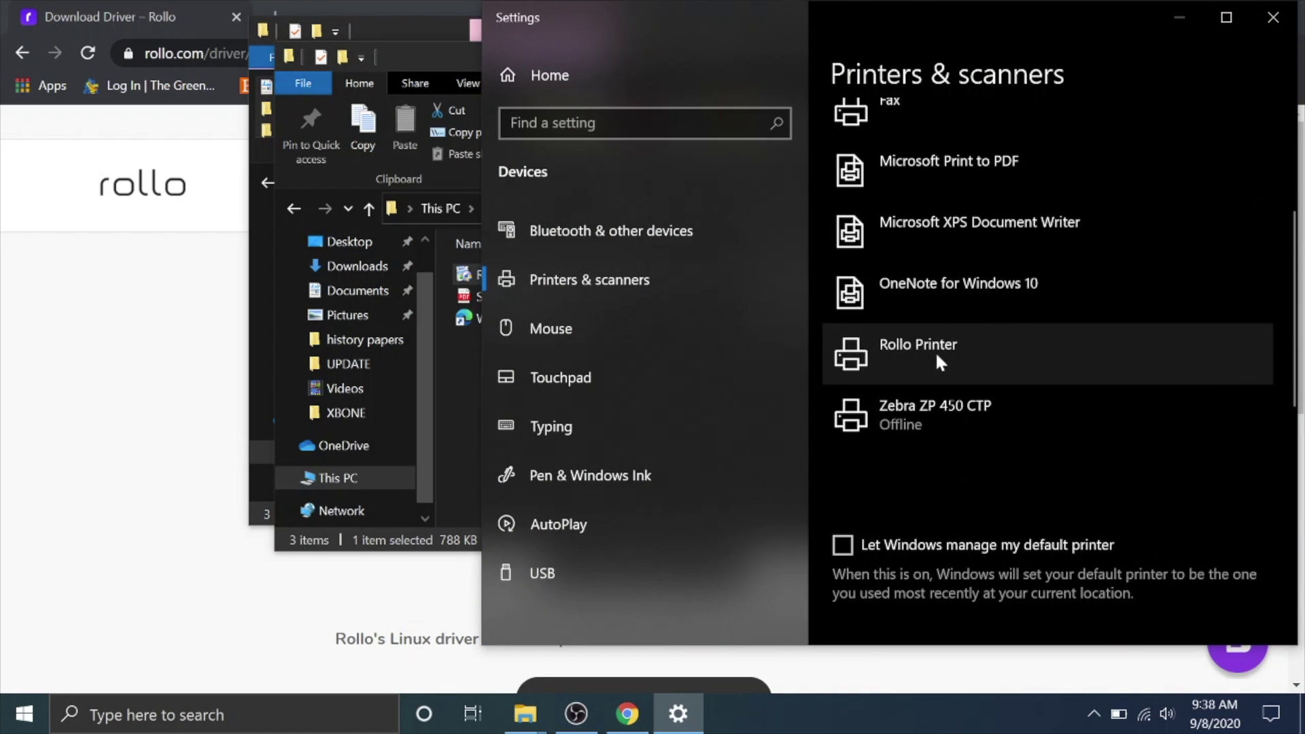
click(1063, 365)
click(1080, 420)
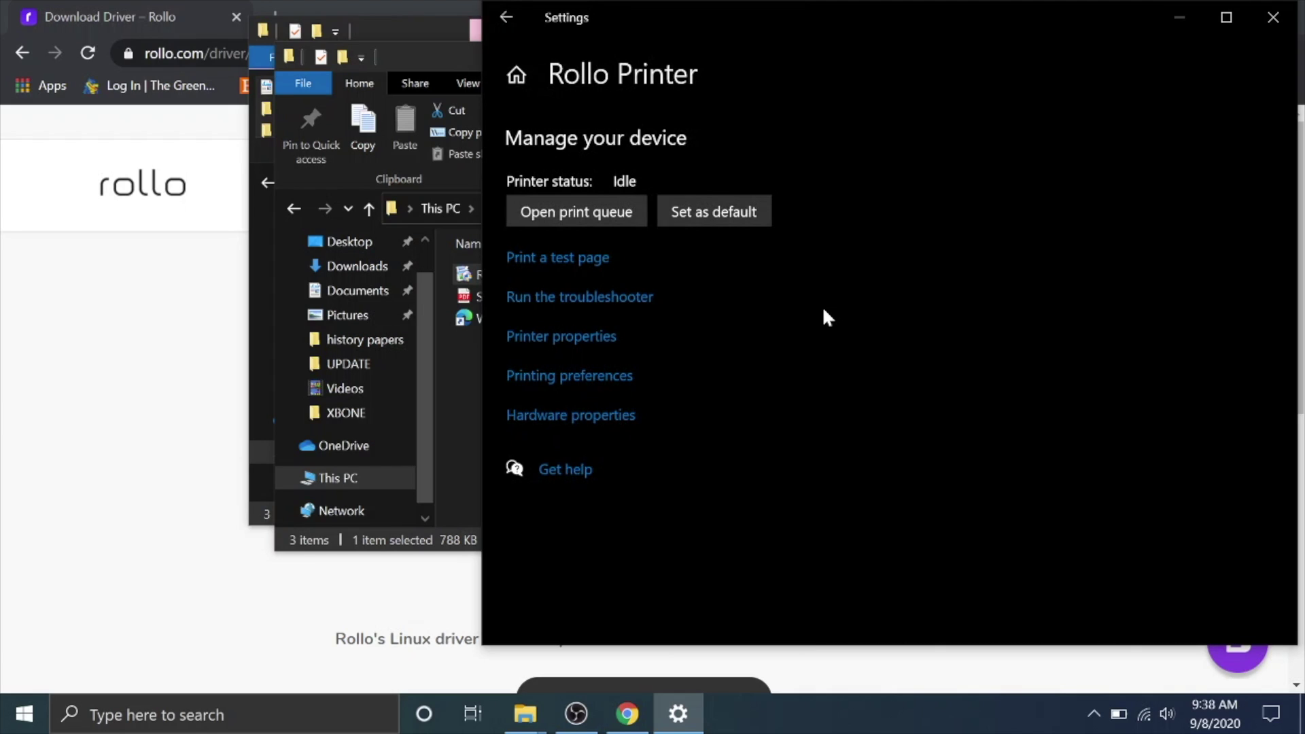
- Print two test pages on the Rollo Printer, then return to the download folder window
click(543, 261)
click(542, 262)
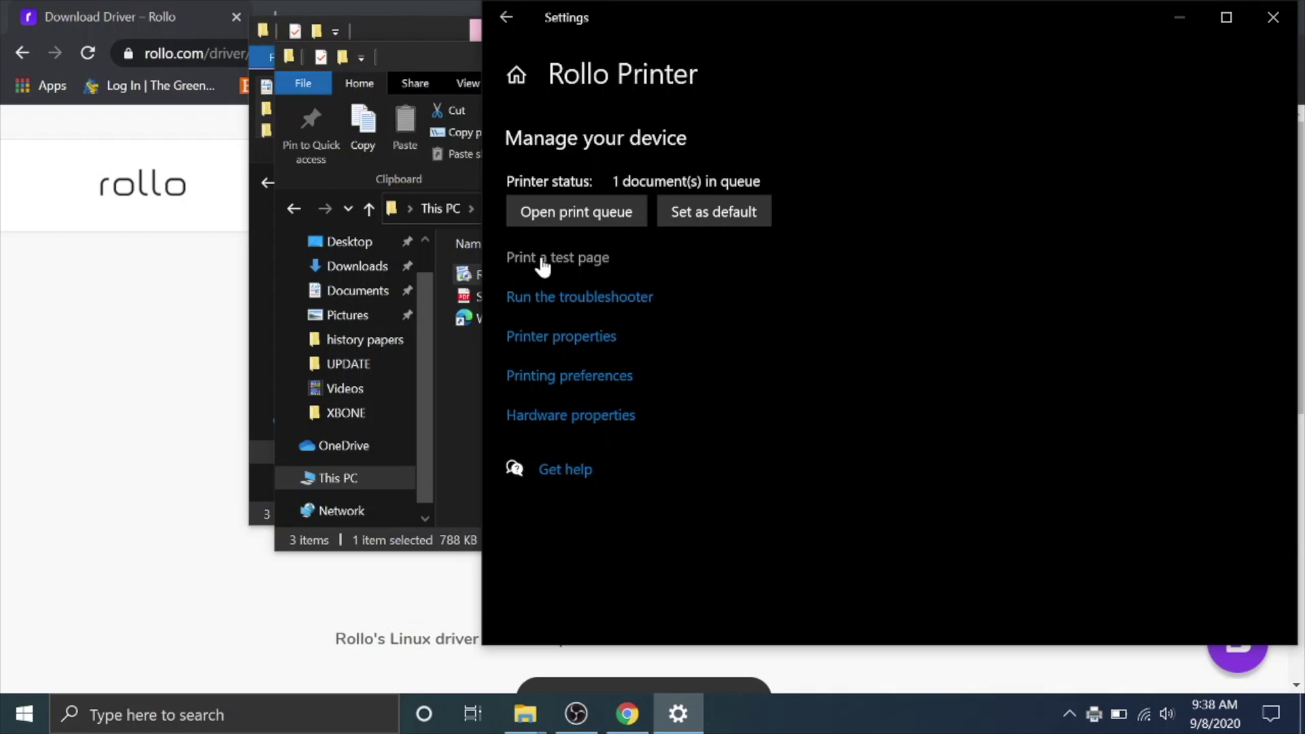
click(451, 400)
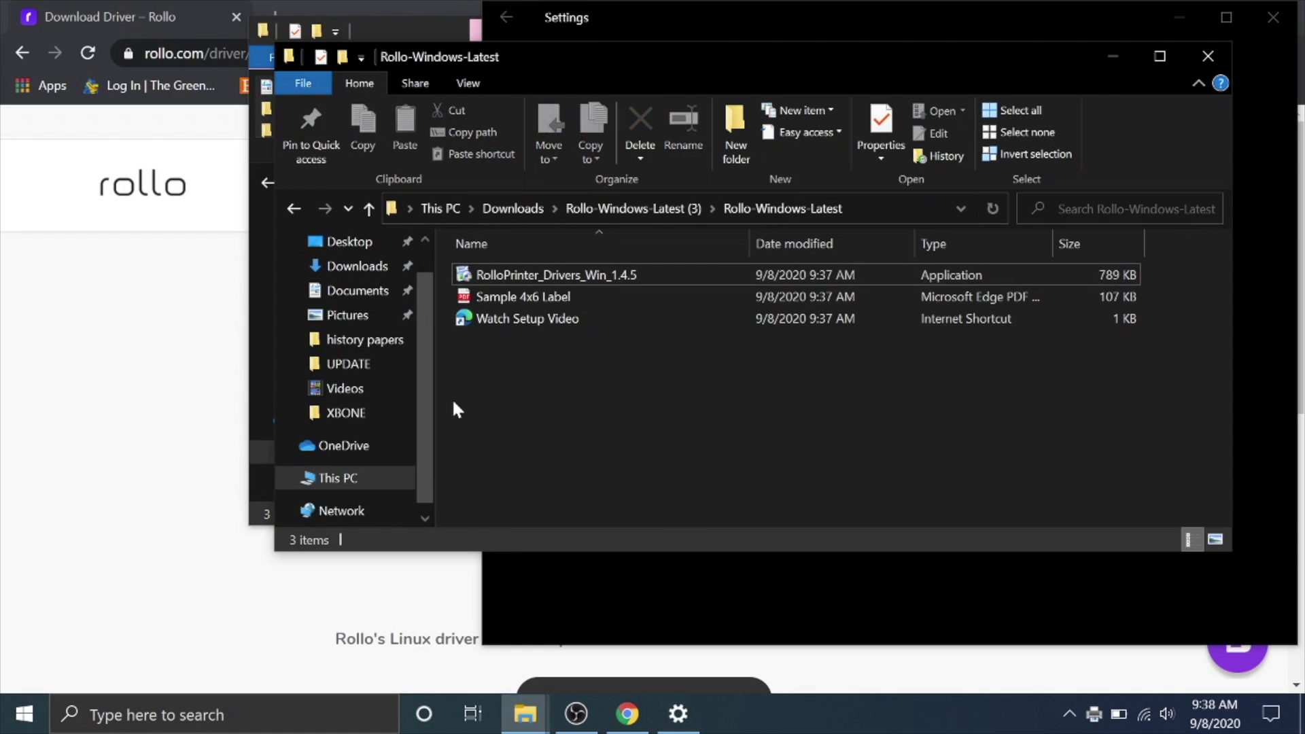
- Print Sample 4x6 Label.pdf from Edge on the Rollo Printer at 100mm x 150mm, then close Edge
click(508, 297)
double_click(503, 299)
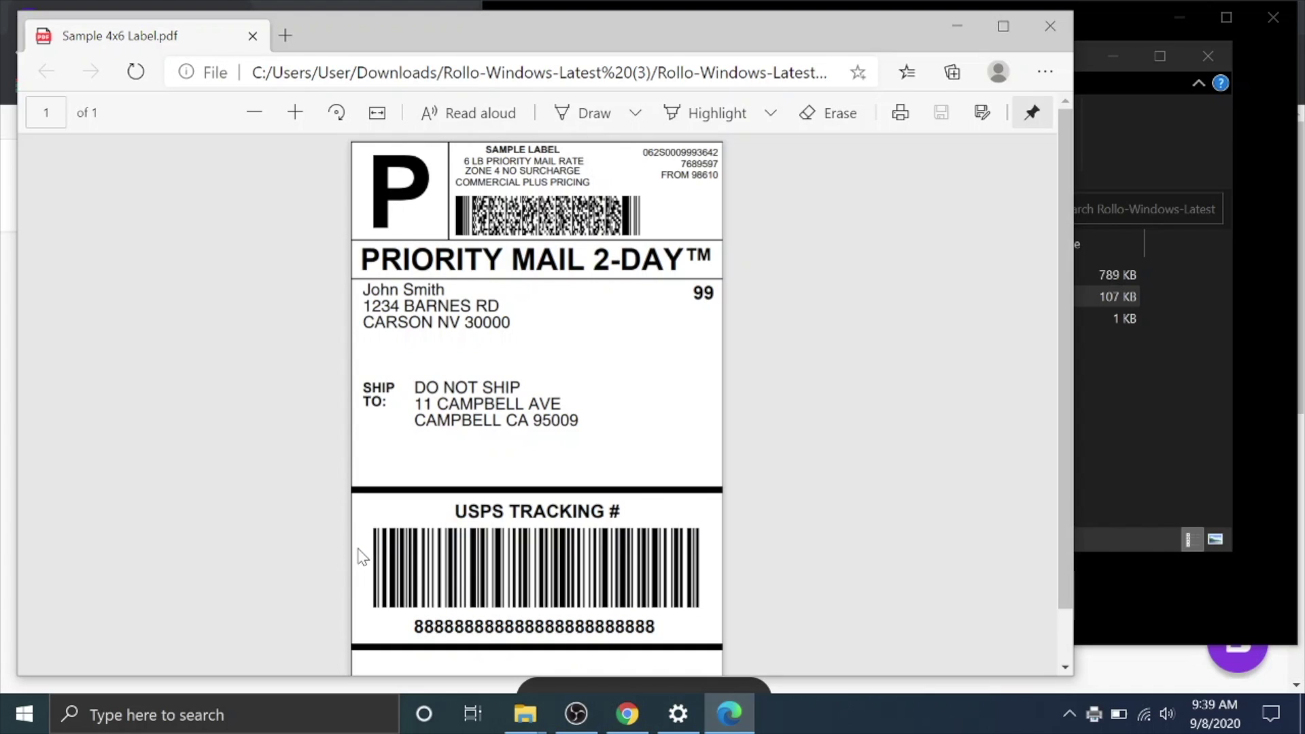
key(ctrl+p)
click(297, 246)
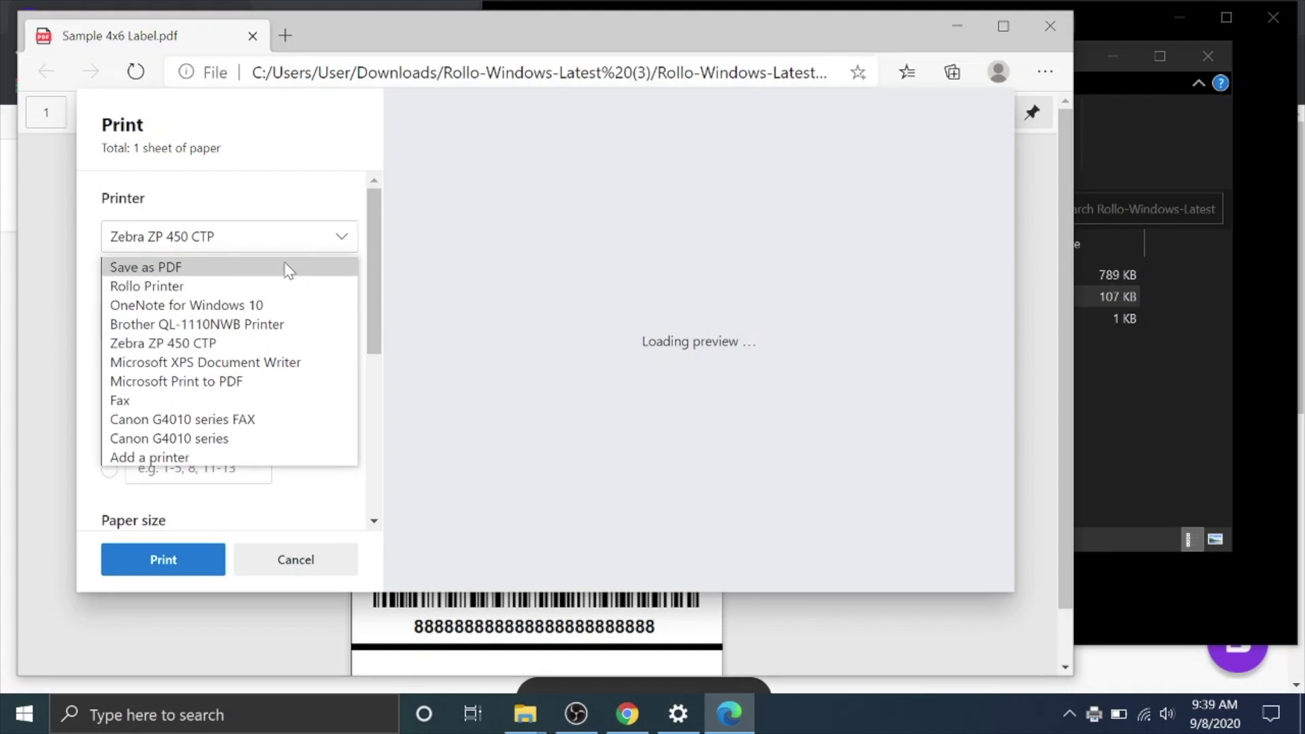
click(152, 288)
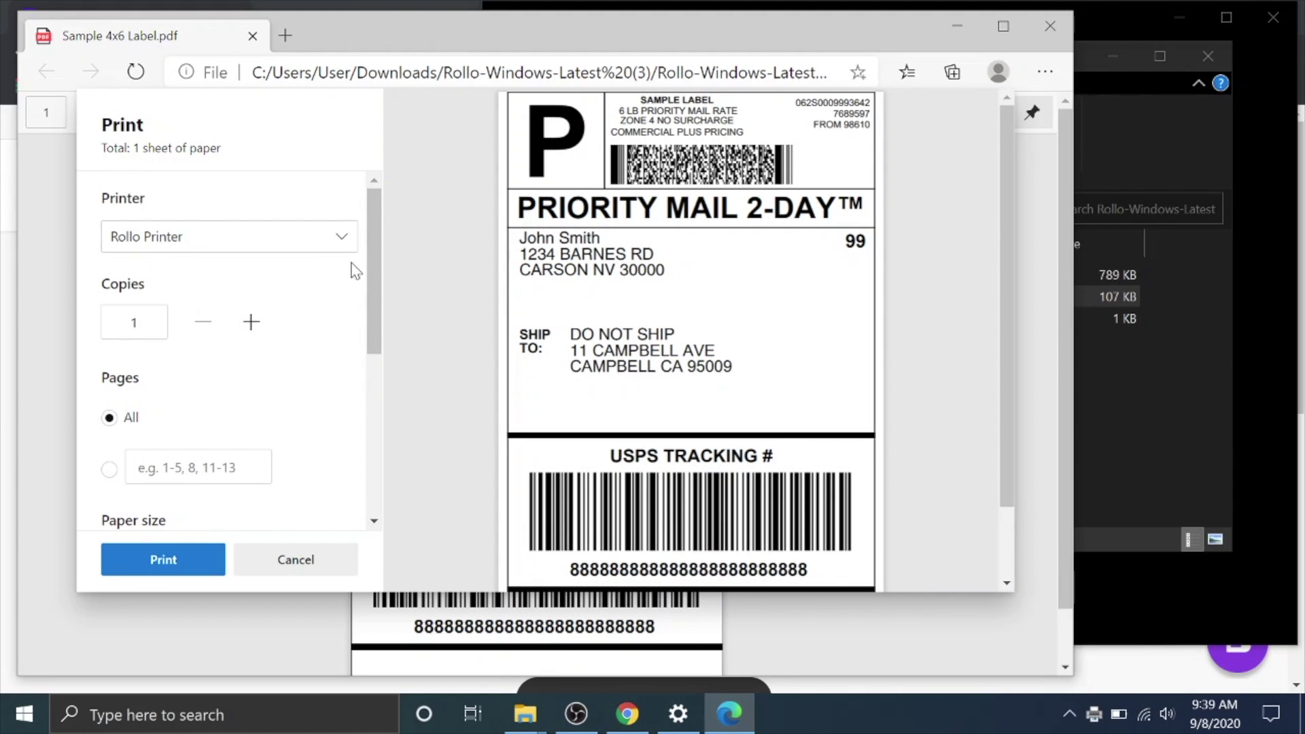
drag(371, 275, 360, 302)
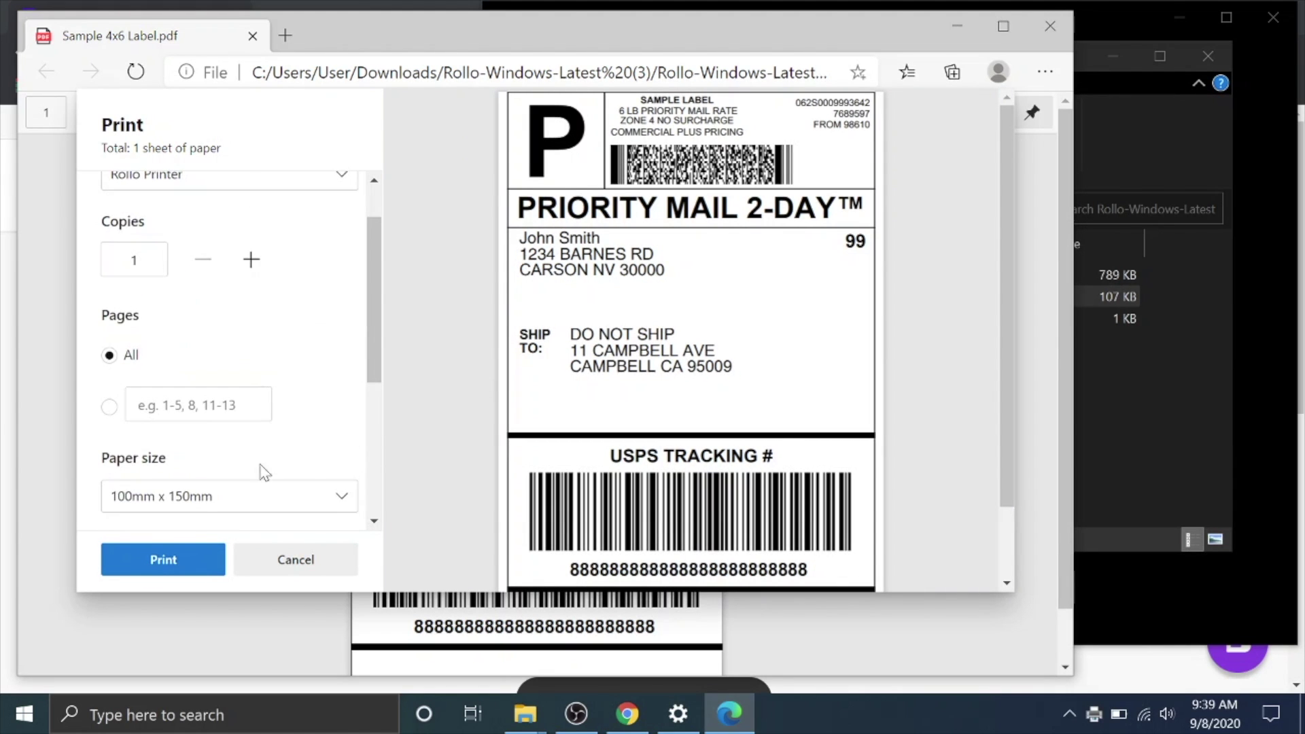
click(150, 561)
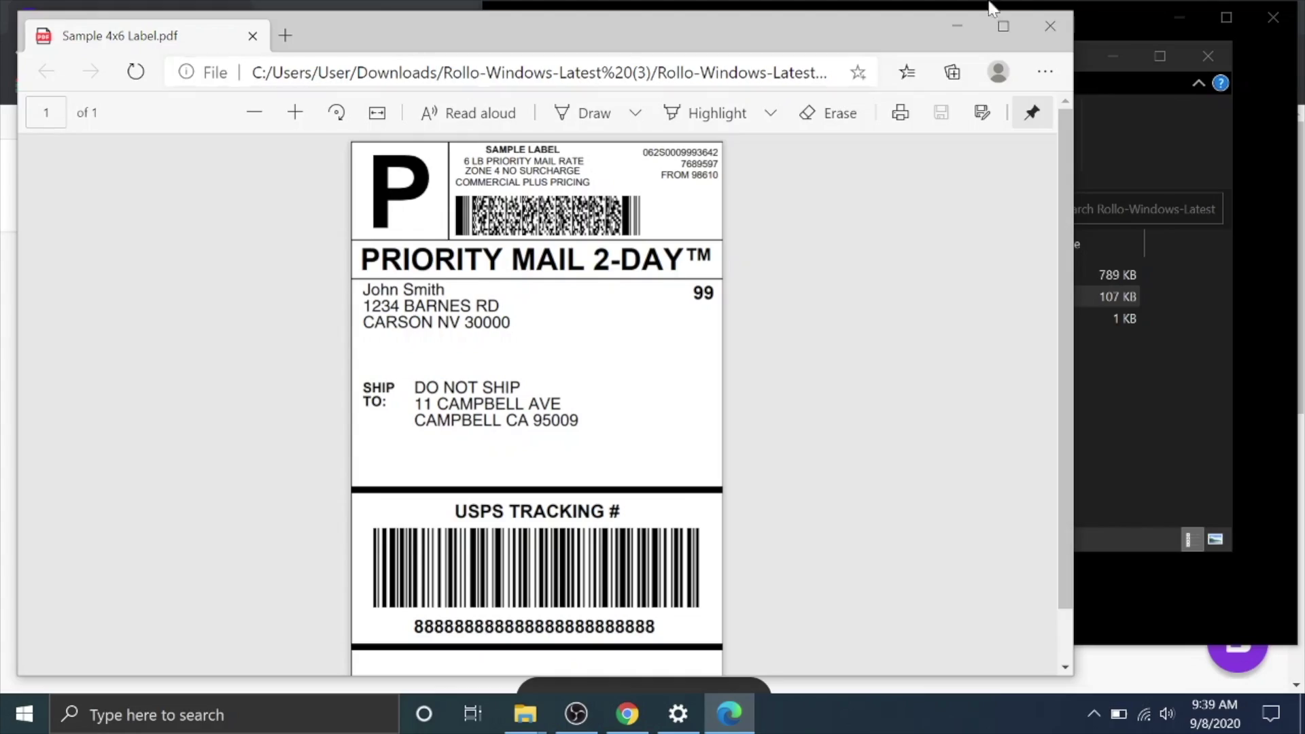
click(1062, 39)
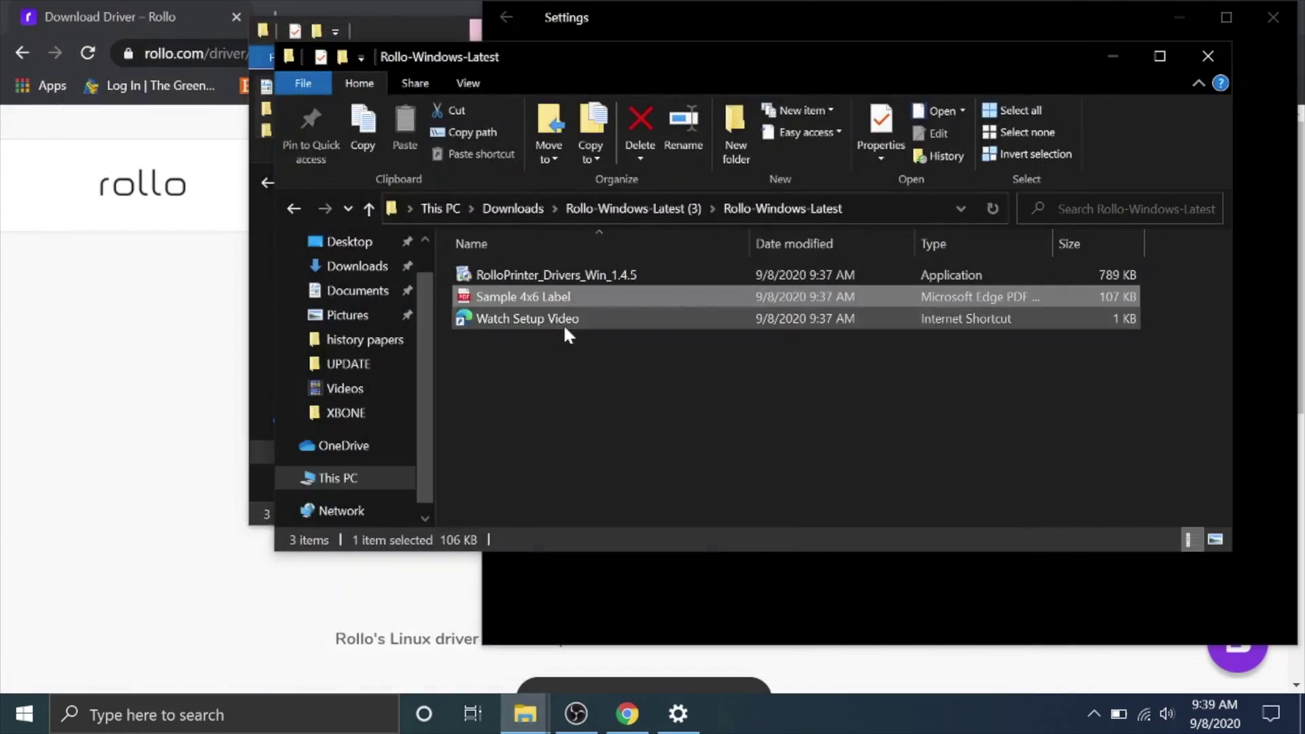
- Open Printing preferences for the Rollo Printer from Printers & scanners
key(alt+Tab)
scroll(1067, 340, down, 3)
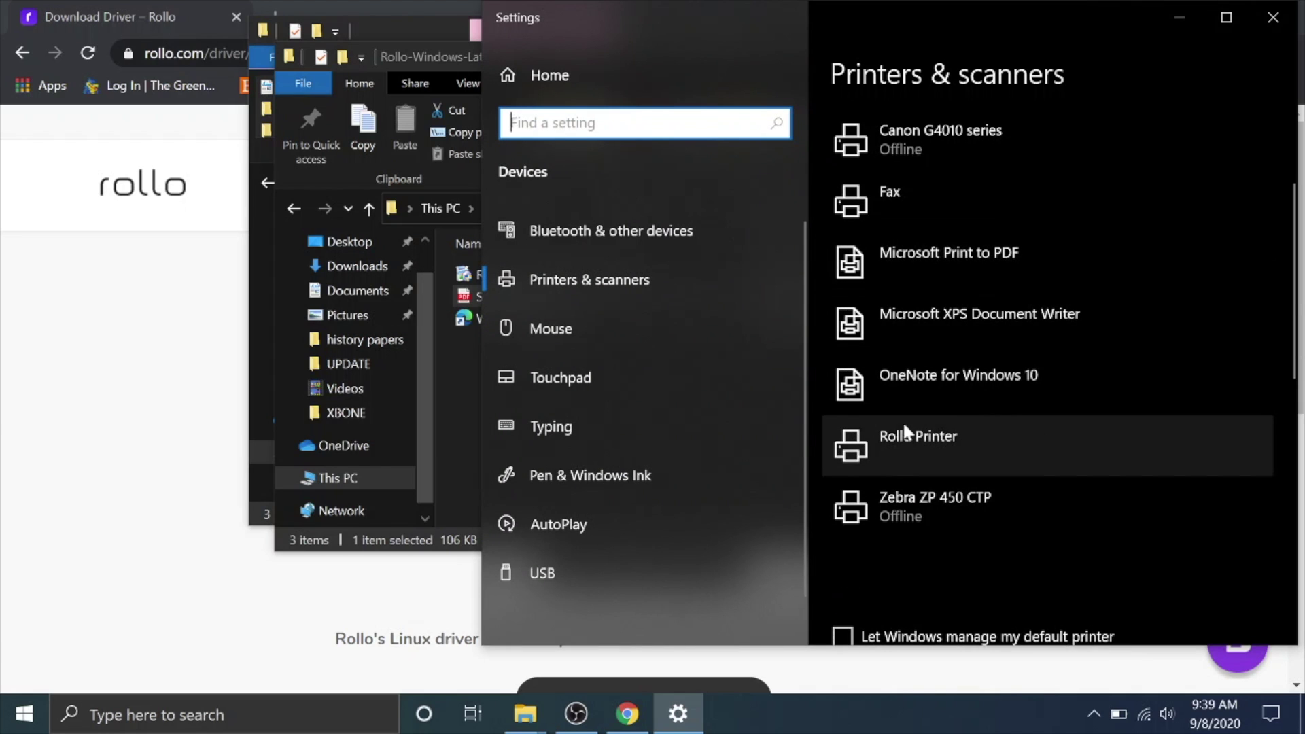
click(895, 447)
click(1099, 511)
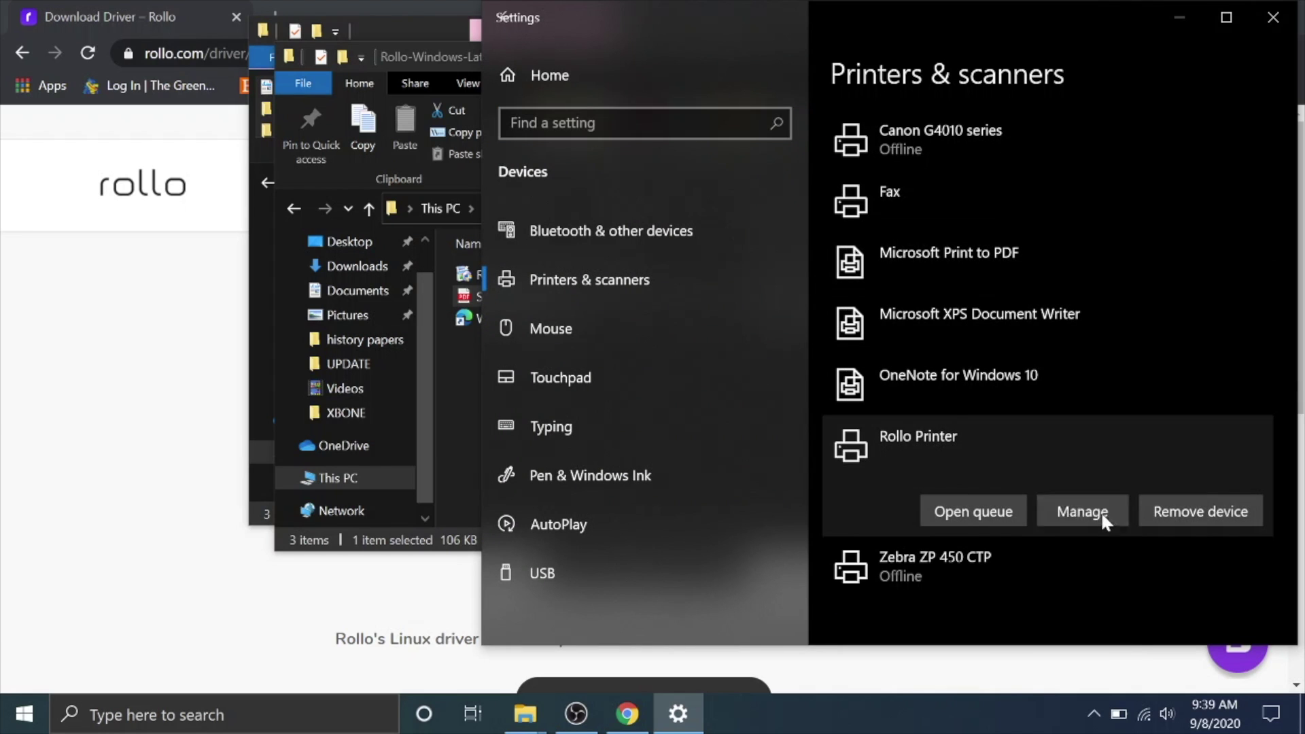
click(531, 385)
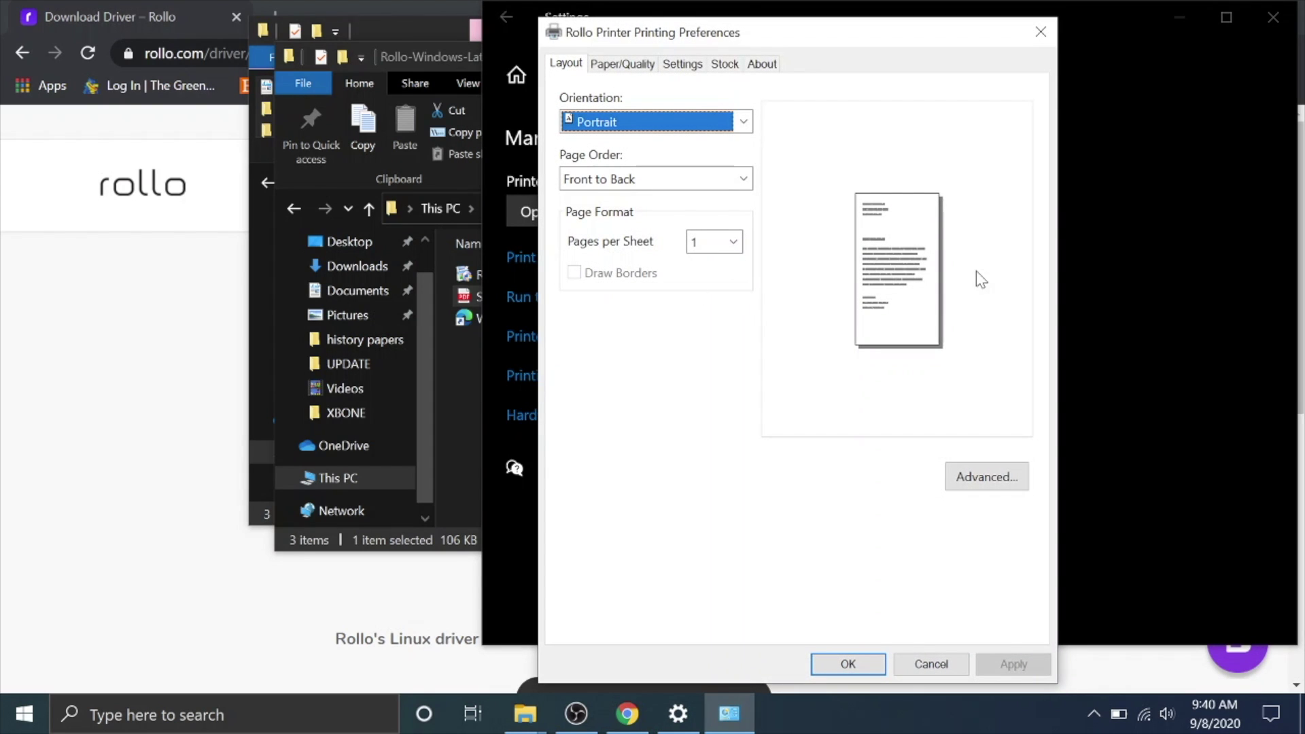
- Review the Layout, Paper/Quality, Settings, Stock and About tabs, keeping Portrait, then cancel unchanged
click(585, 123)
click(610, 122)
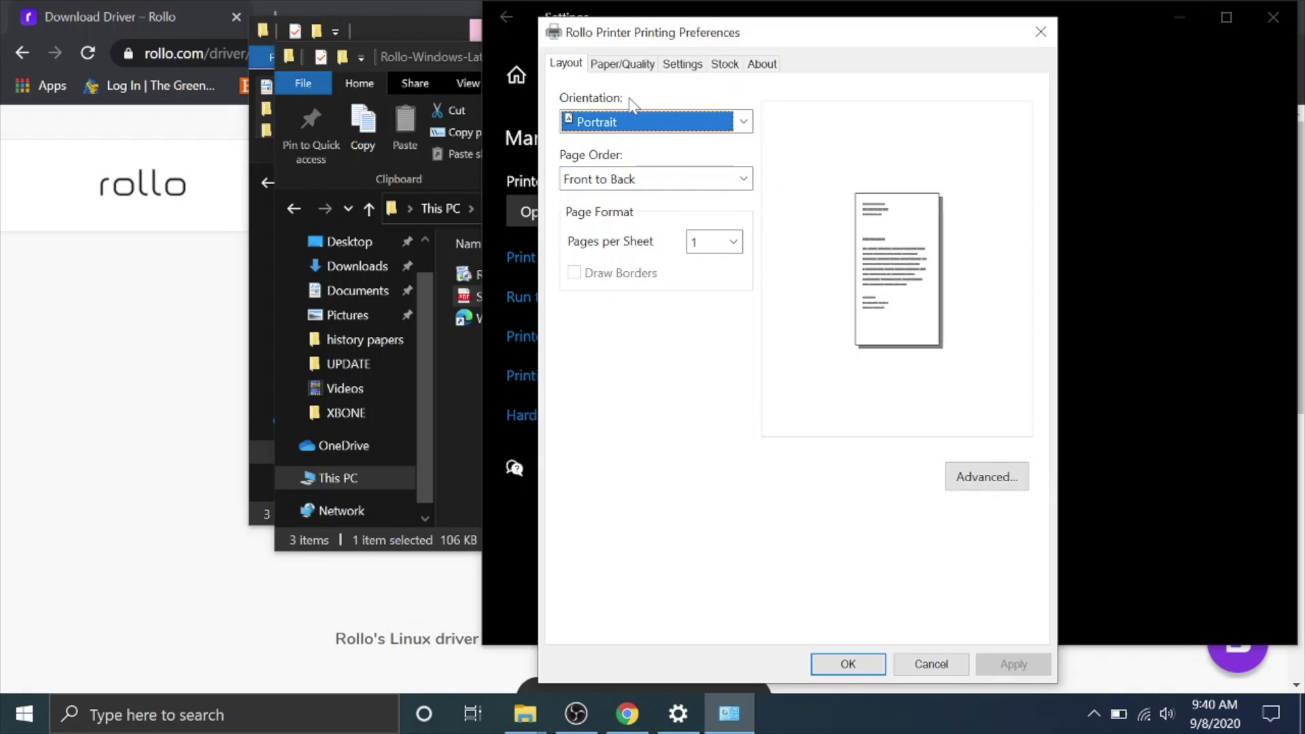
click(621, 64)
click(677, 65)
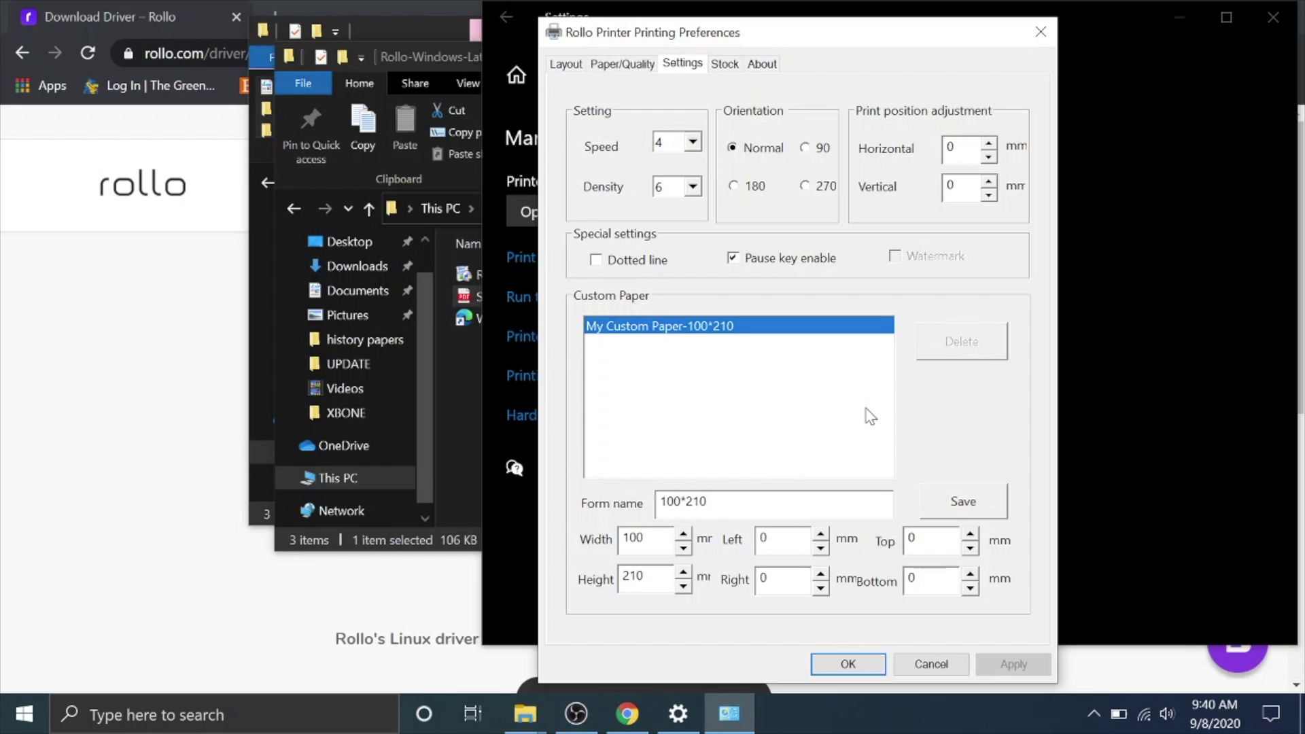
click(725, 63)
click(765, 65)
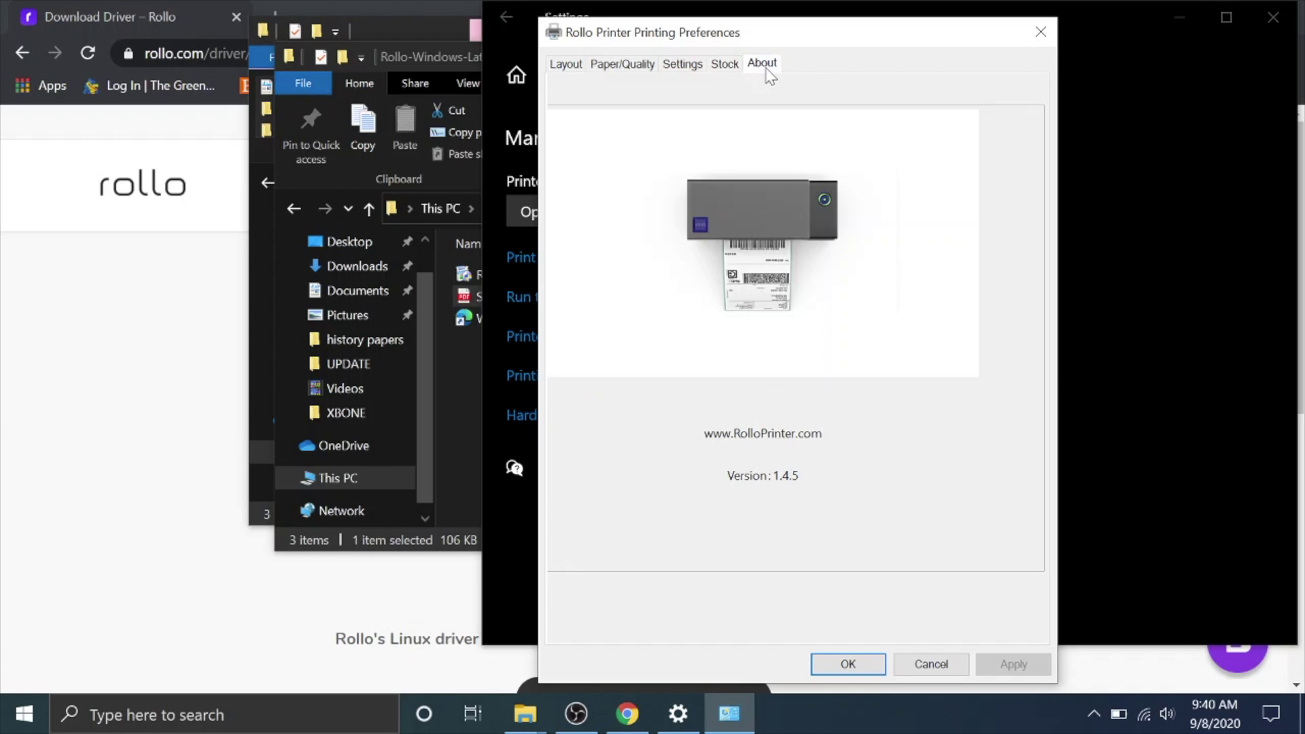
click(682, 63)
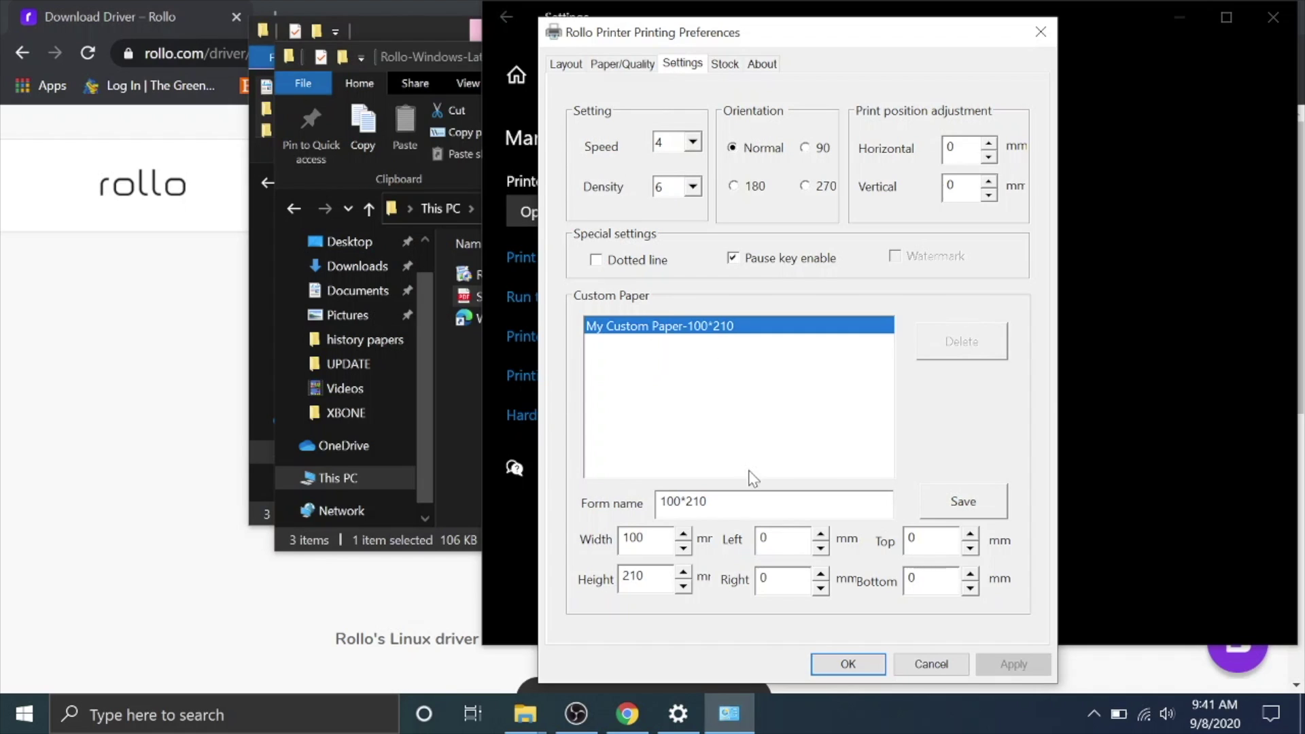
click(920, 670)
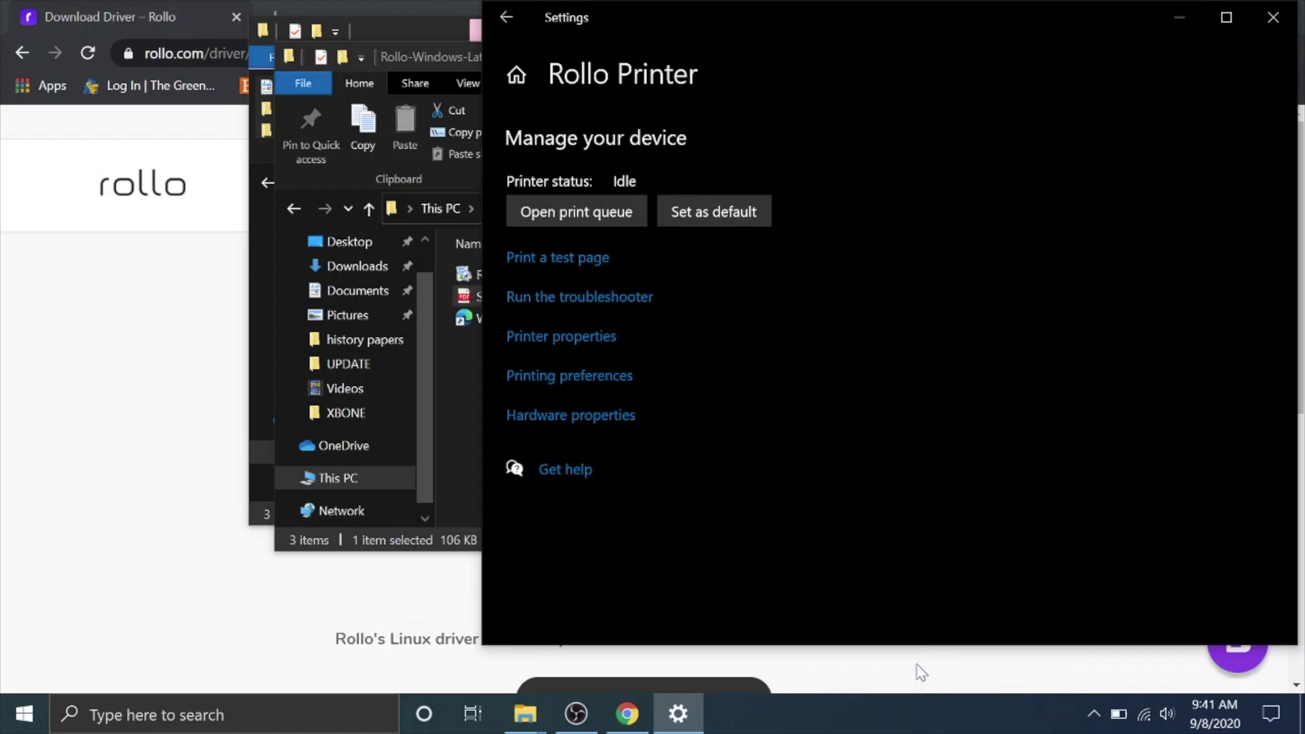
- Go to YouTube in Chrome and view 'printing sideways' results on thermal shipping labels
click(627, 713)
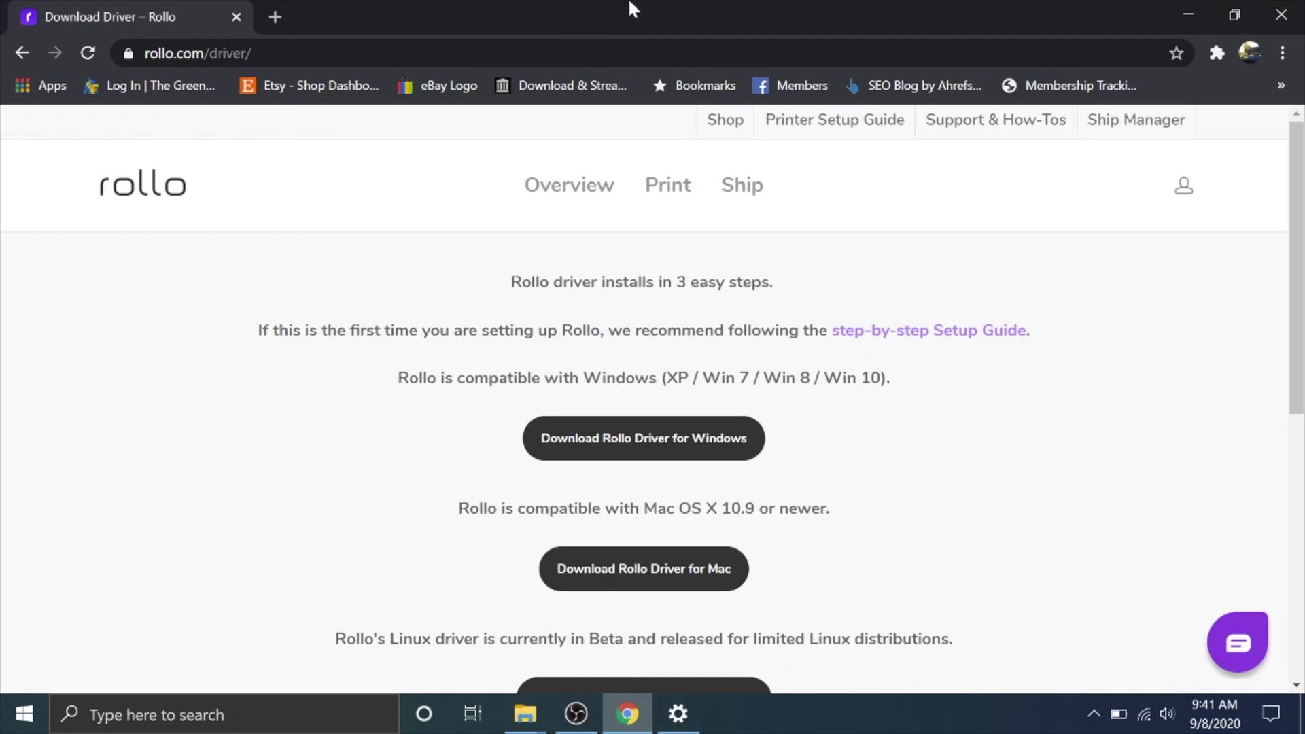
key(ctrl+l)
text(you)
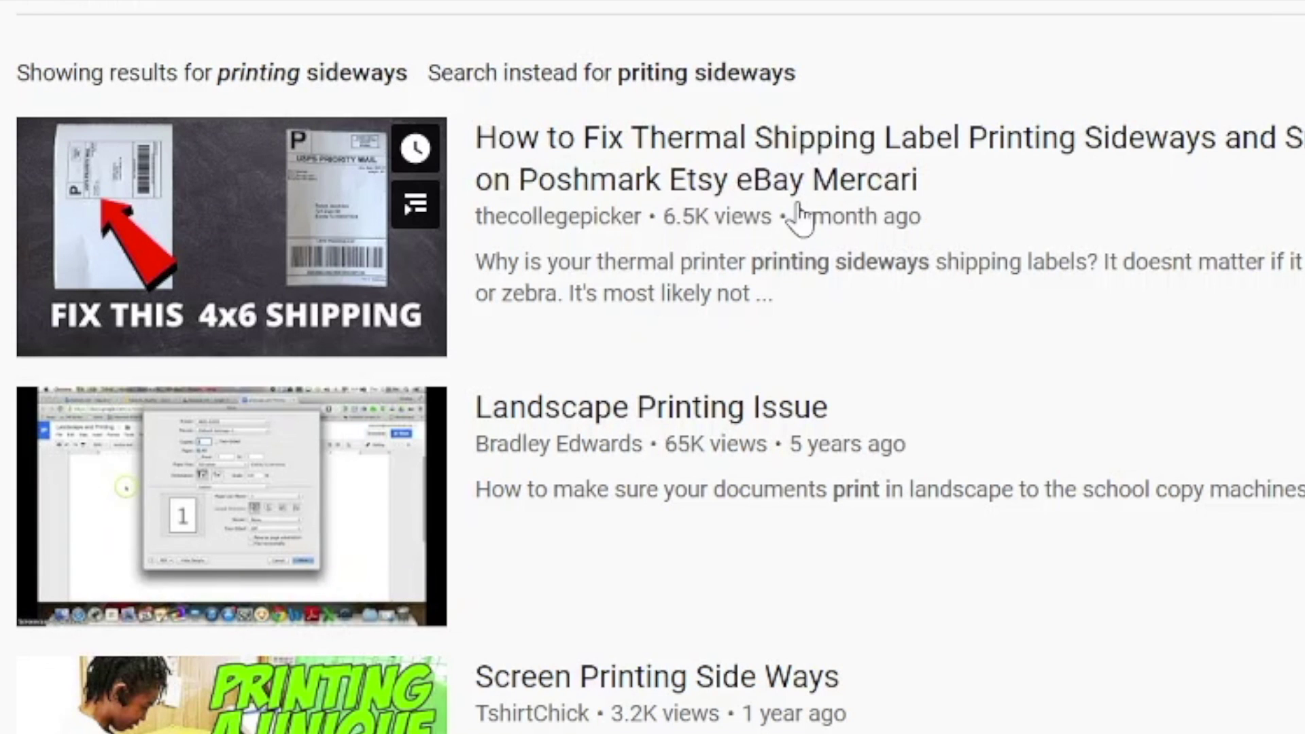
mouse_move(212, 227)
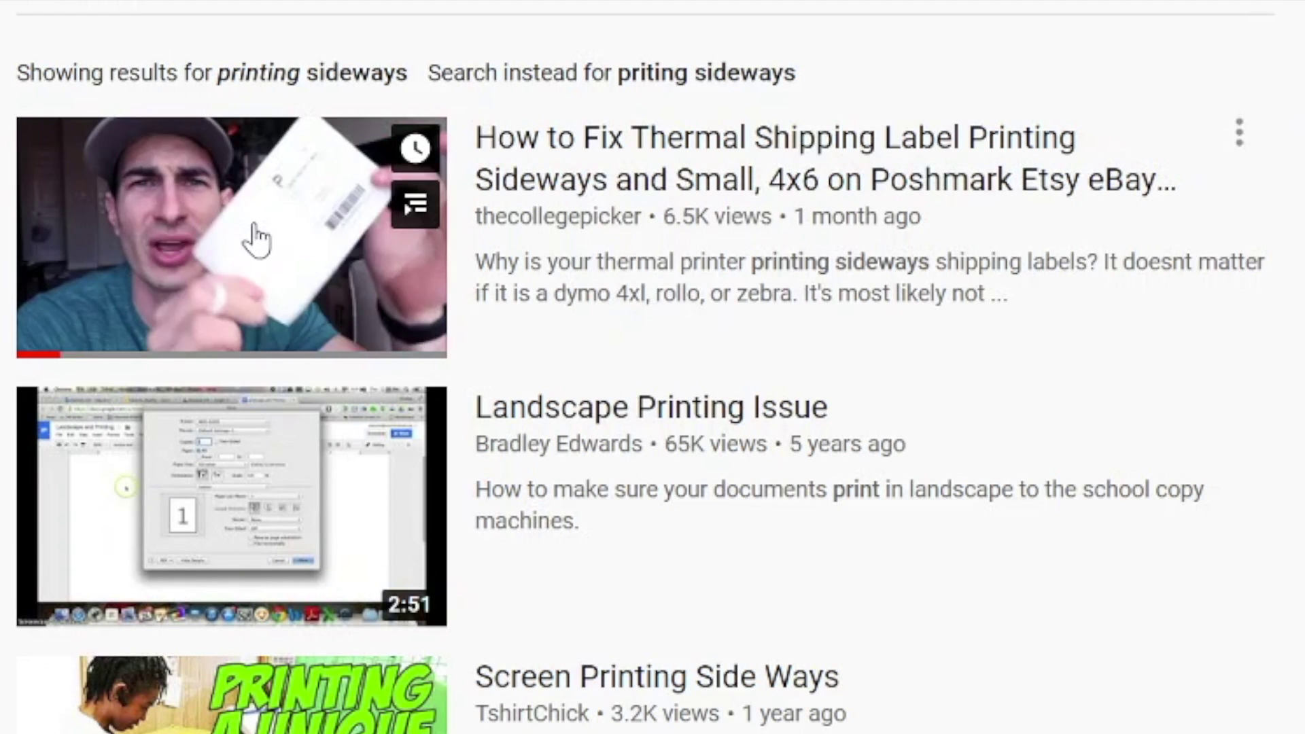